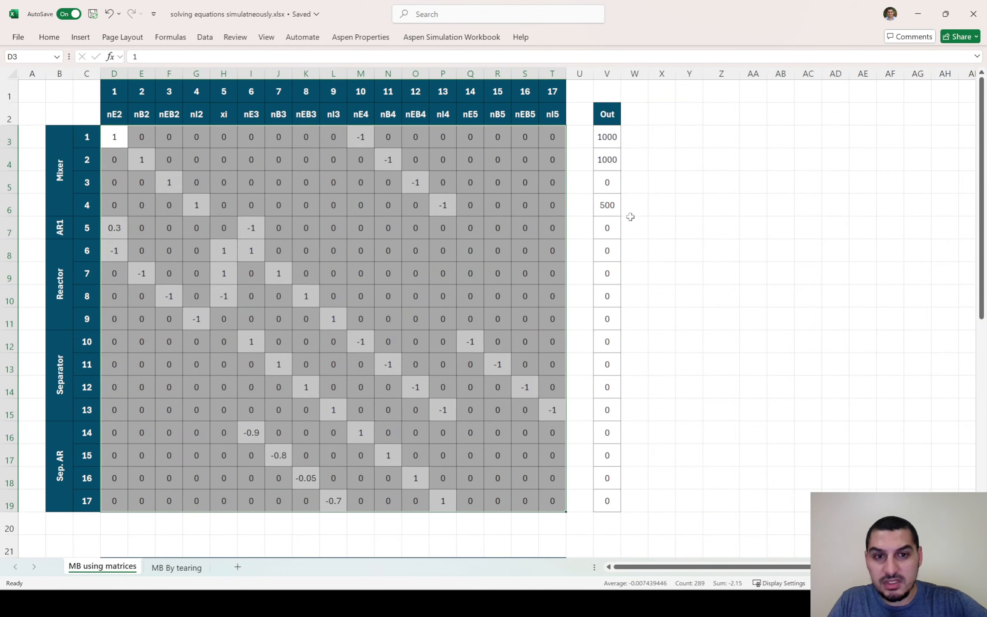
Examine the Out vector and the 17-by-17 coefficient matrix, comparing them with the equations on the slide
left_click_drag(605, 137, 626, 519)
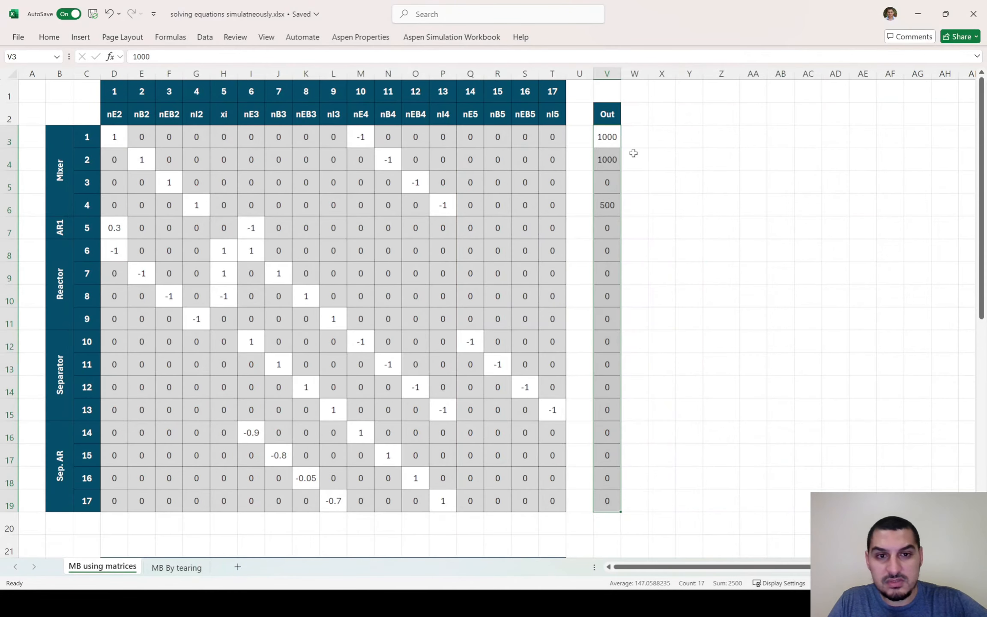
left_click(606, 160)
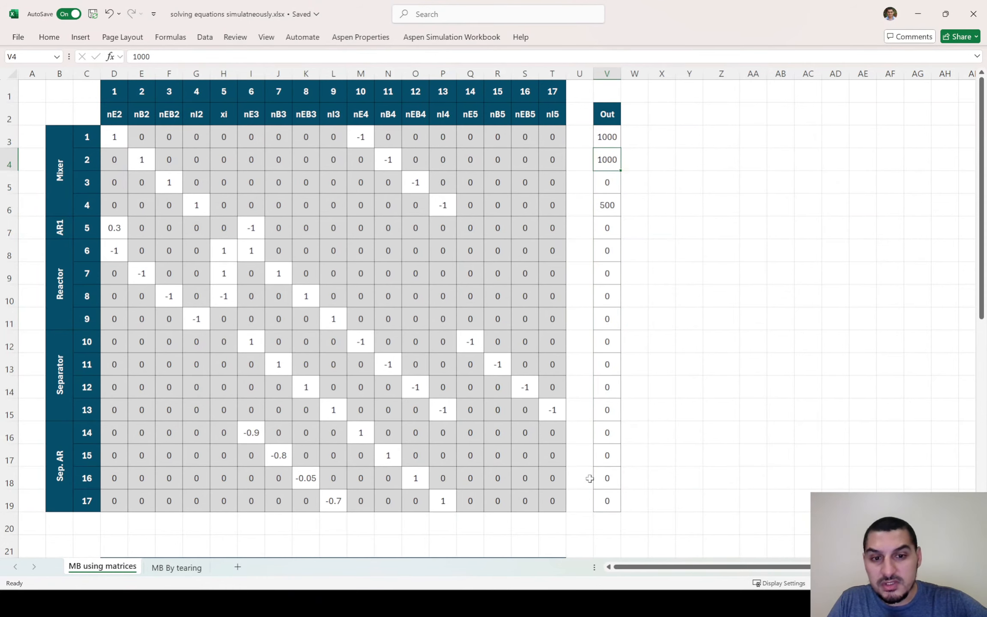
left_click_drag(545, 505, 224, 223)
left_click_drag(224, 208, 555, 503)
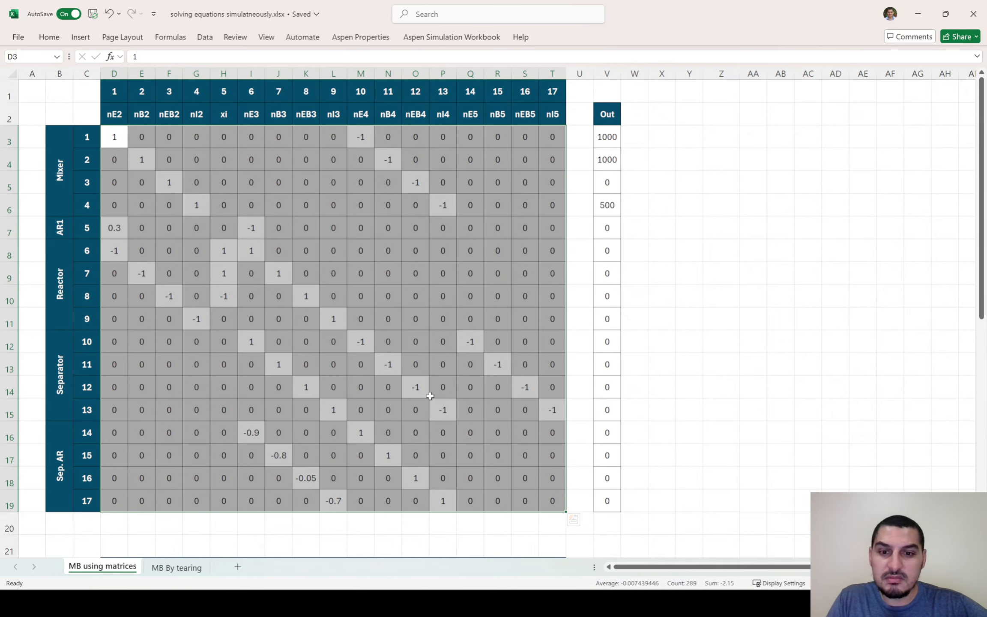
scroll(193, 255, "up", 1)
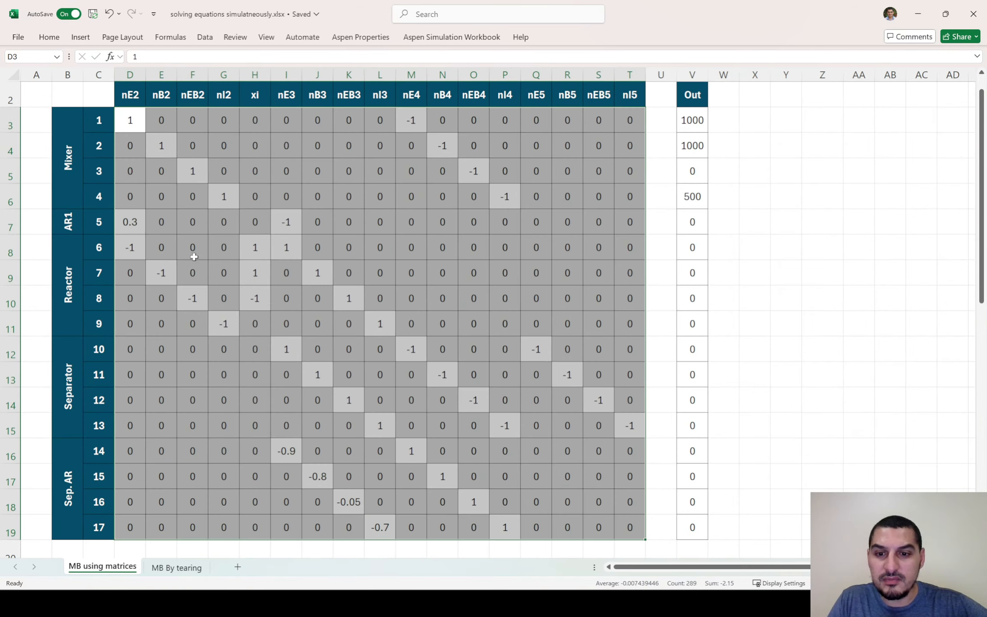
scroll(194, 257, "up", 1)
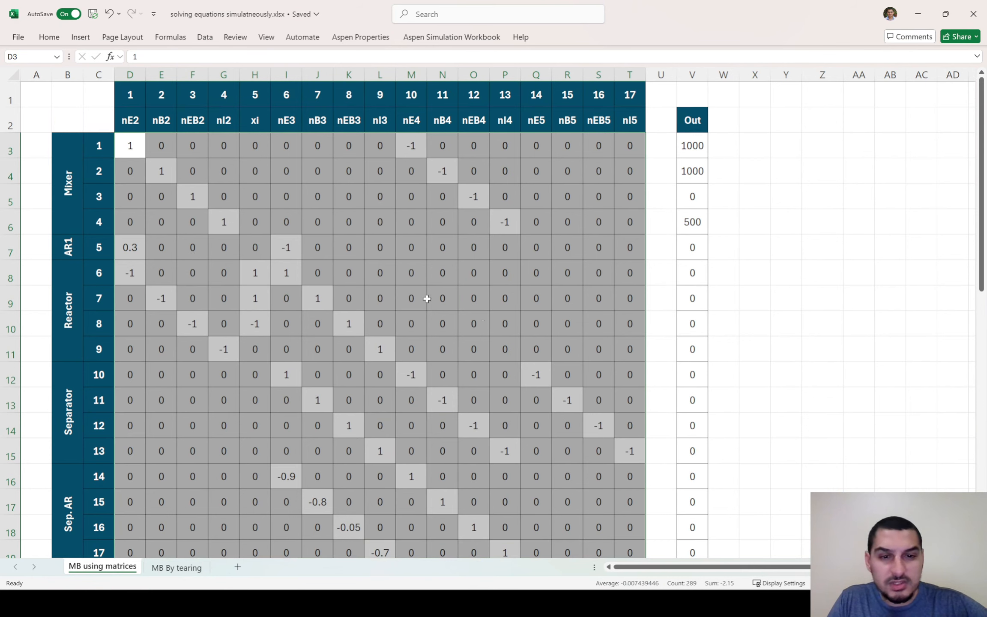
Review the matrix's Mixer, AR1, Reactor, Separator and Sep. AR equation rows and the variable headings from nE2 to nI5
left_click(130, 122)
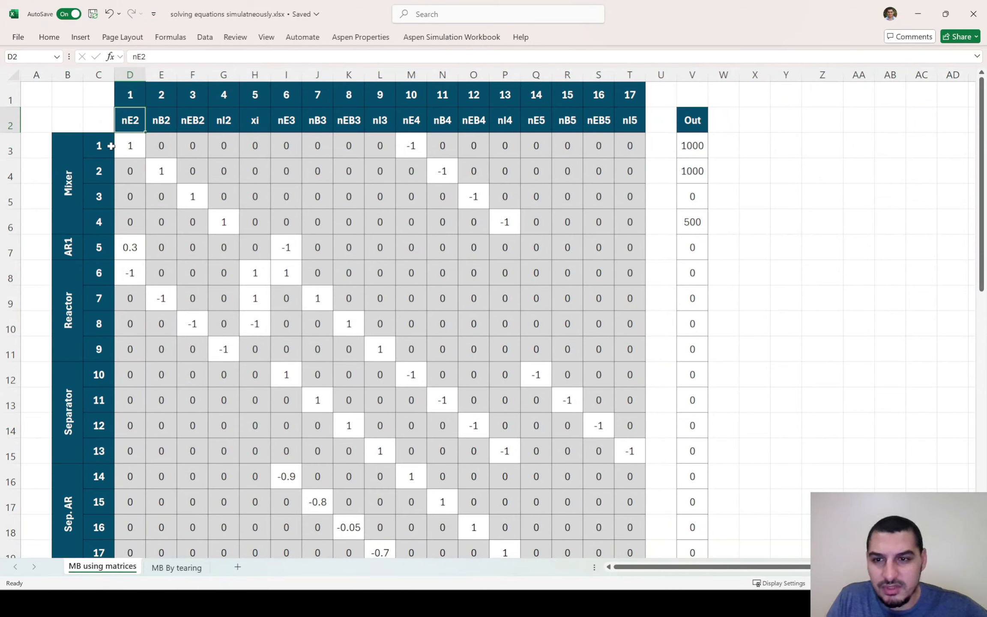
left_click_drag(69, 161, 624, 177)
left_click_drag(70, 247, 628, 247)
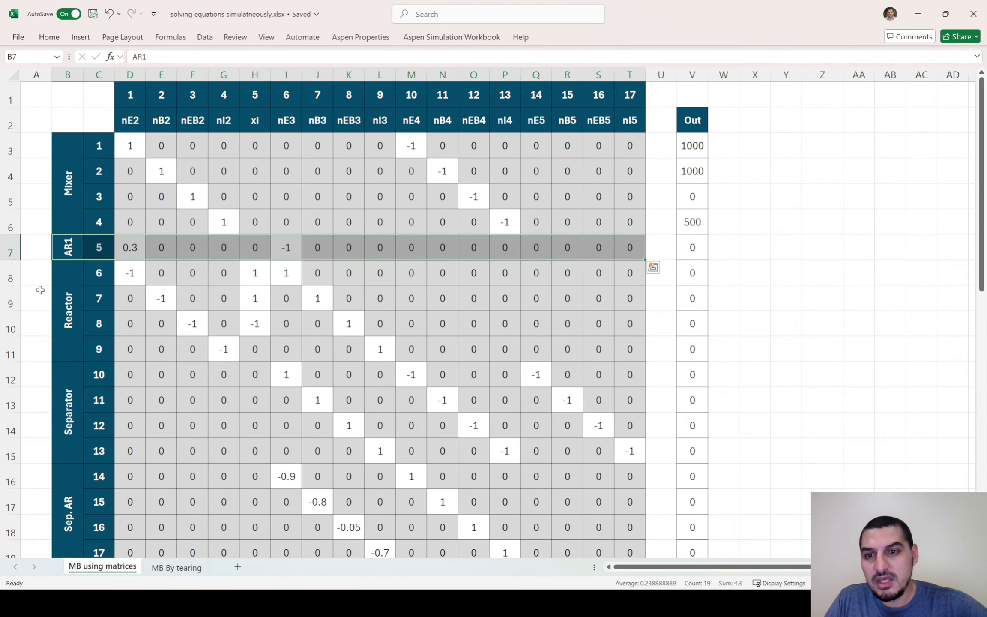
left_click_drag(69, 296, 623, 293)
left_click_drag(62, 438, 624, 434)
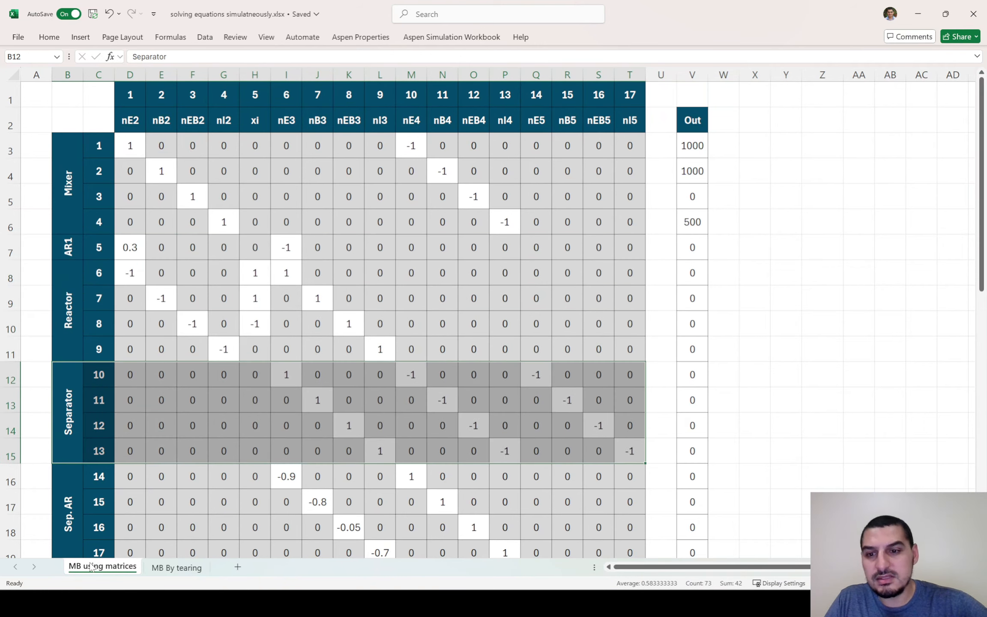
left_click_drag(62, 525, 619, 519)
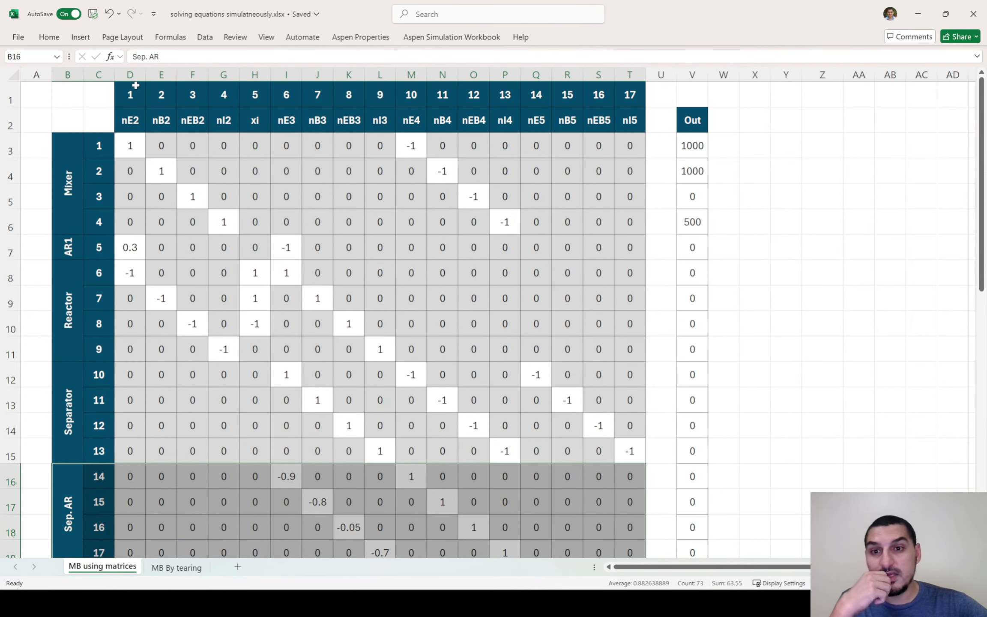
left_click_drag(129, 91, 628, 111)
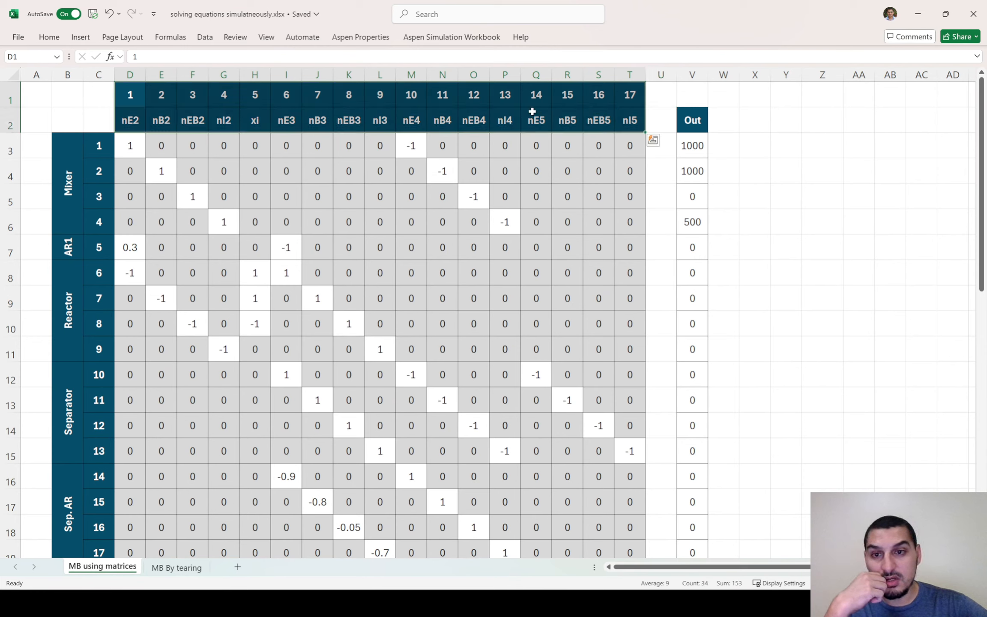
left_click_drag(135, 120, 634, 122)
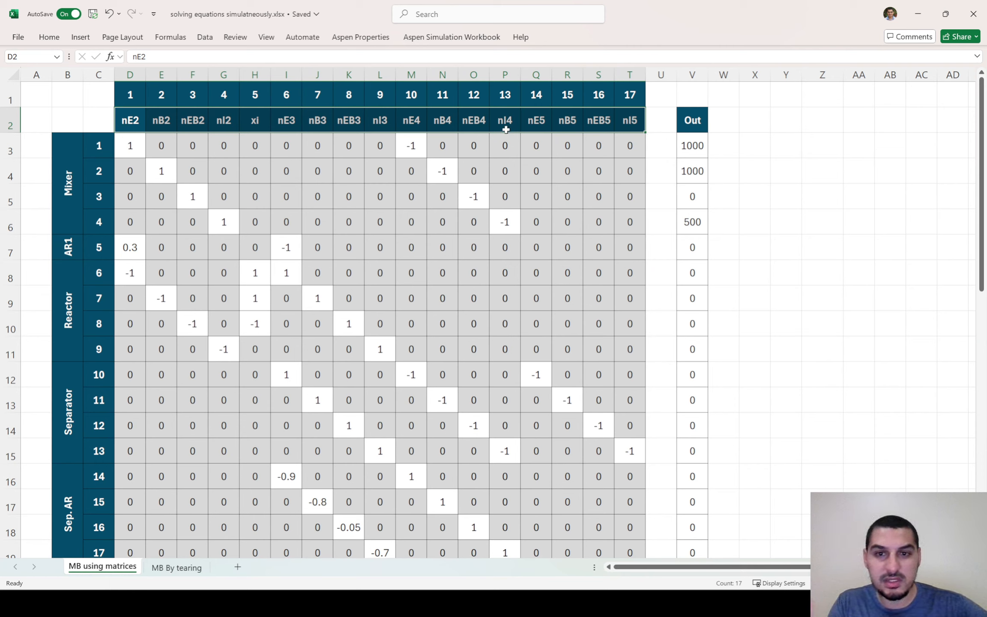
left_click(619, 146)
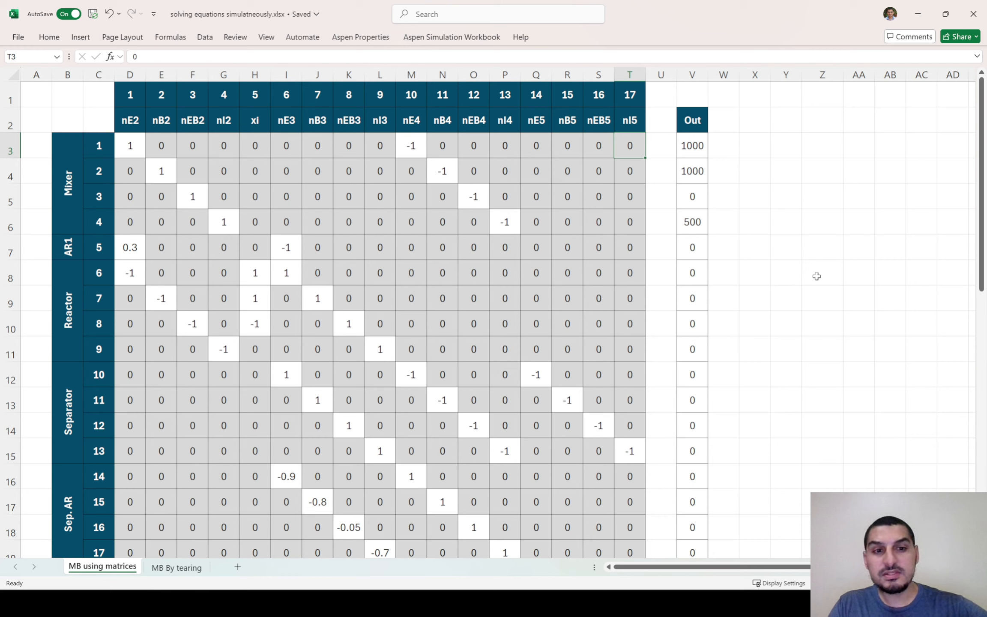
Enter the label "Determinent" in cell Y8, beside the Out vector
left_click(787, 277)
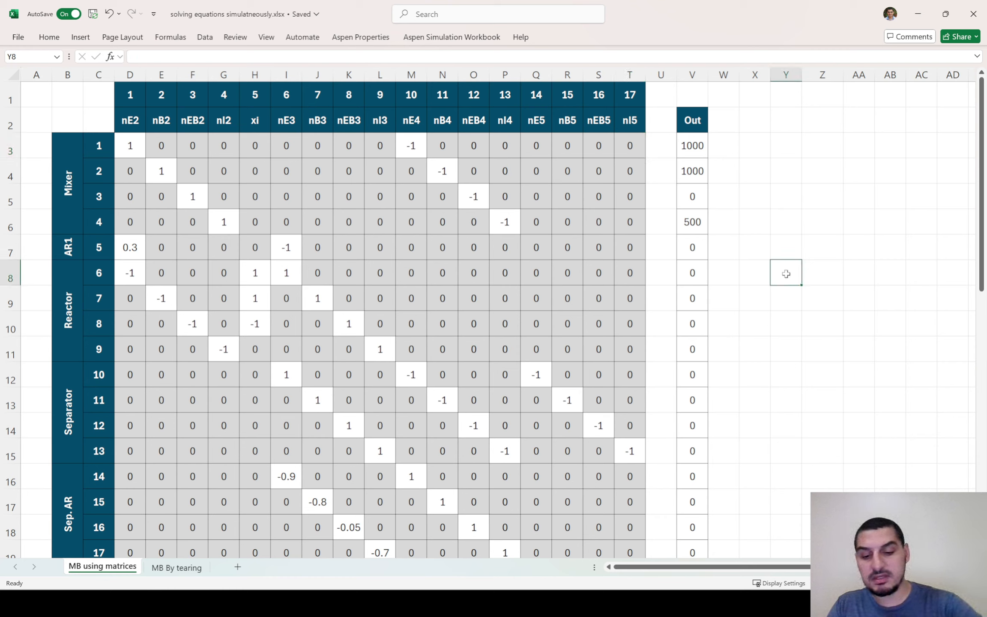
type("Determi")
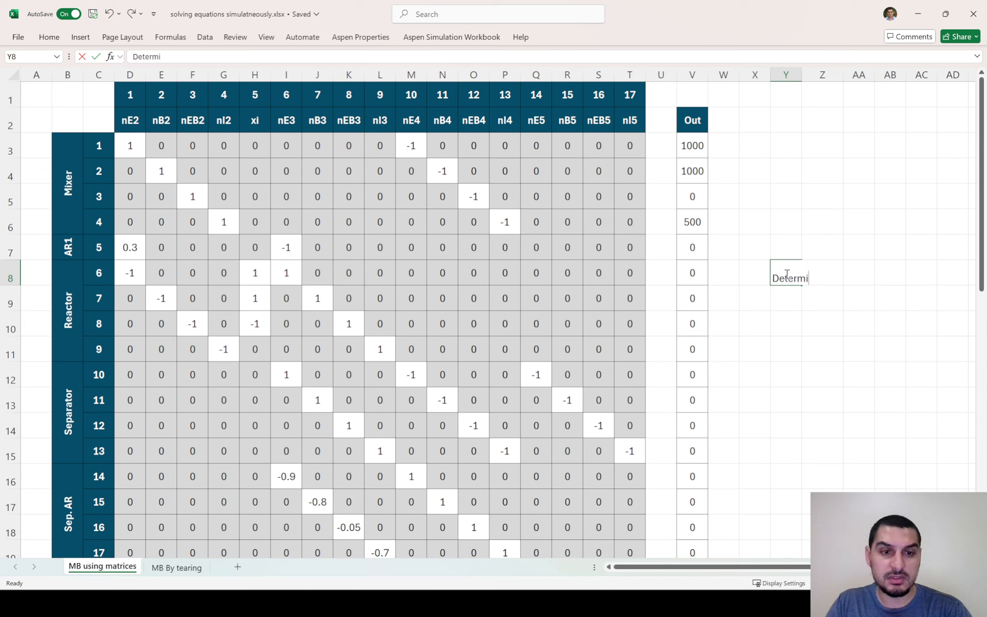
type("nent")
key("Return")
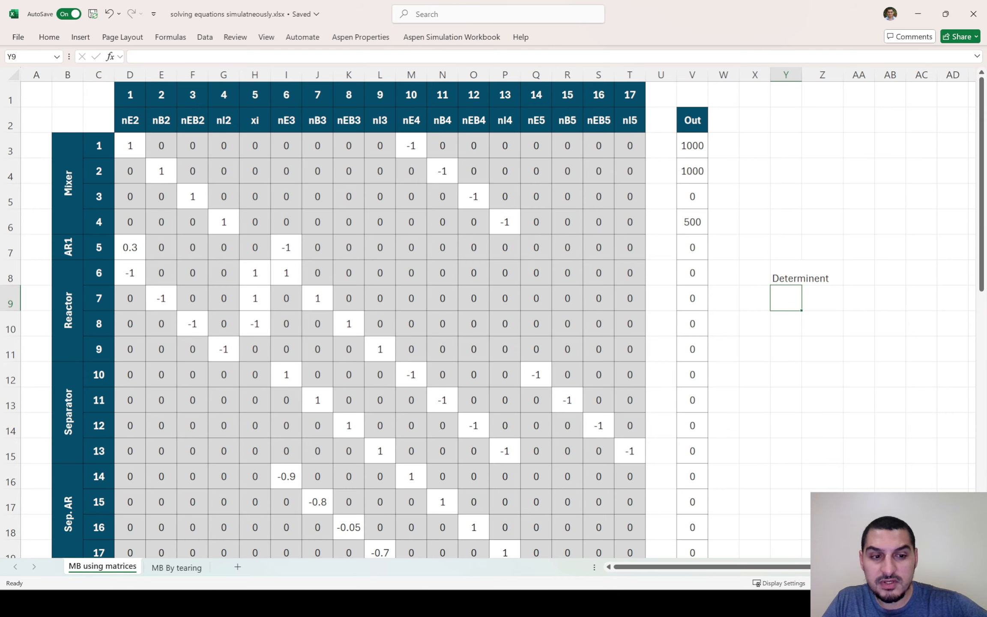
Calculate the determinant of the coefficient matrix in Y9 with =MDETERM(D3:T19)
scroll(825, 441, "down", 1, "ctrl")
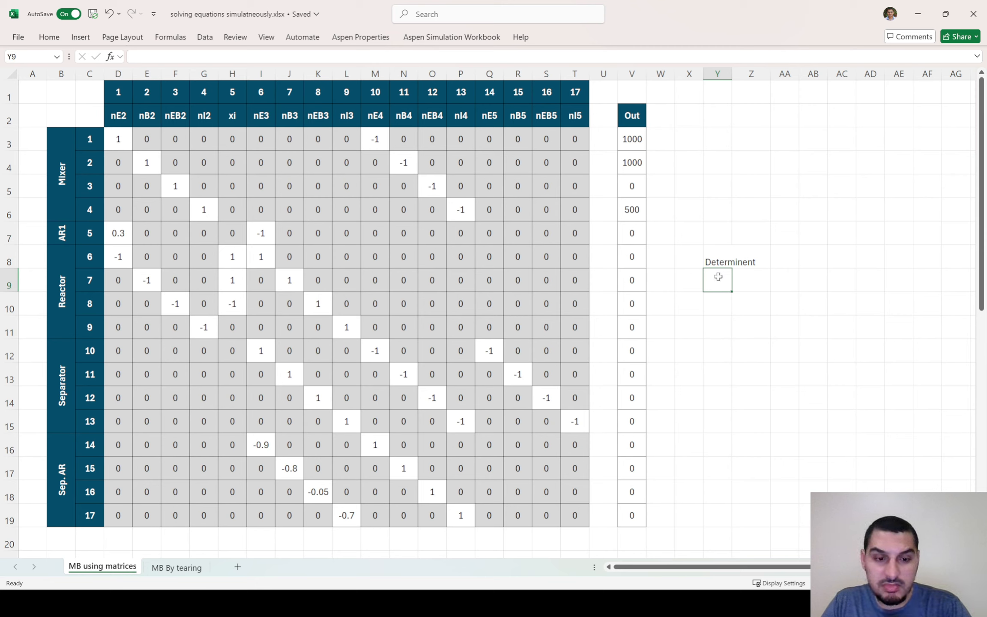
type("=")
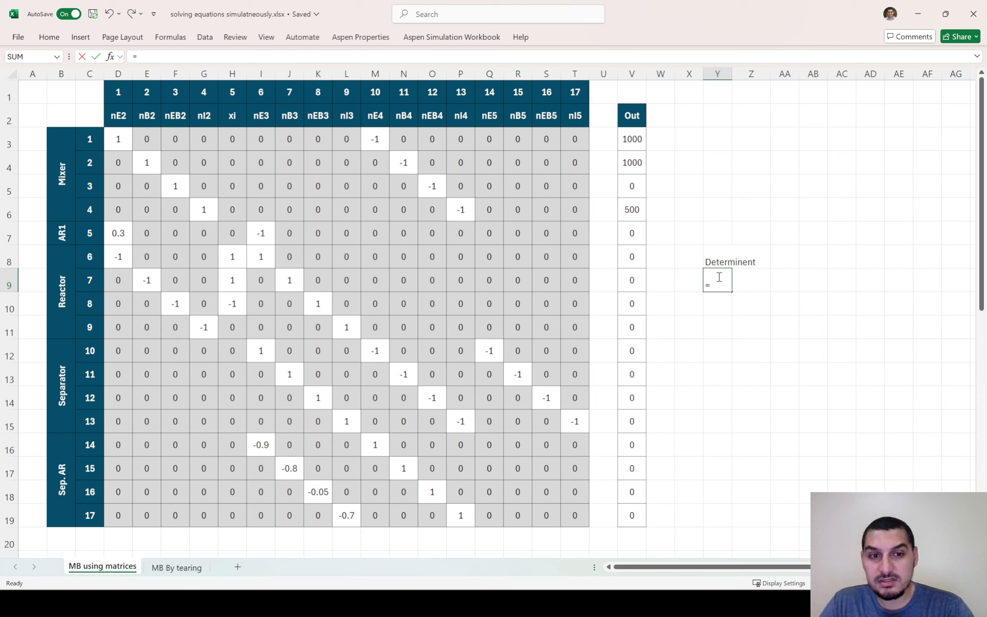
type("MDe")
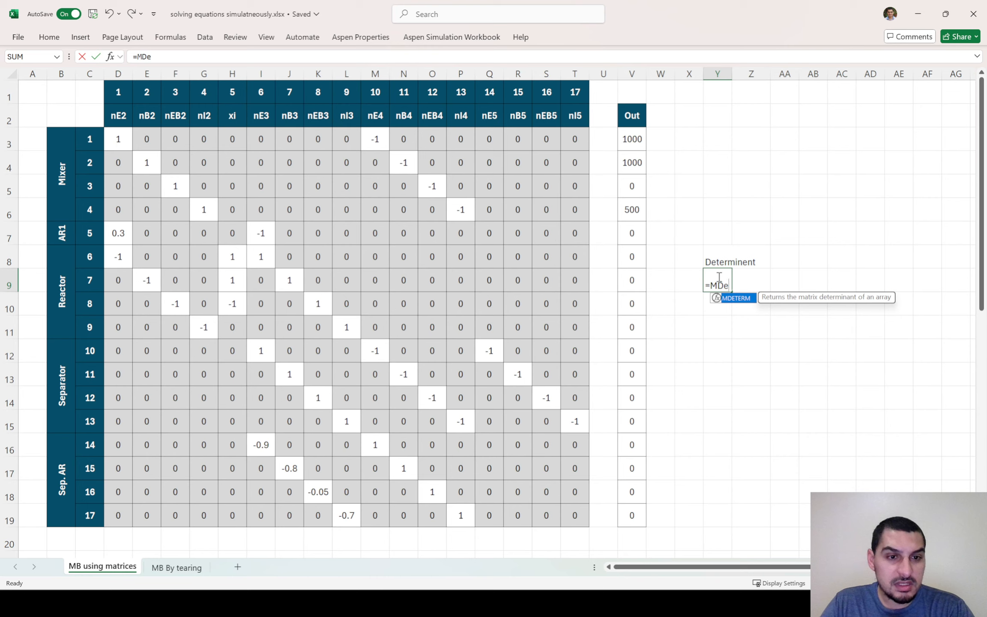
key("Tab")
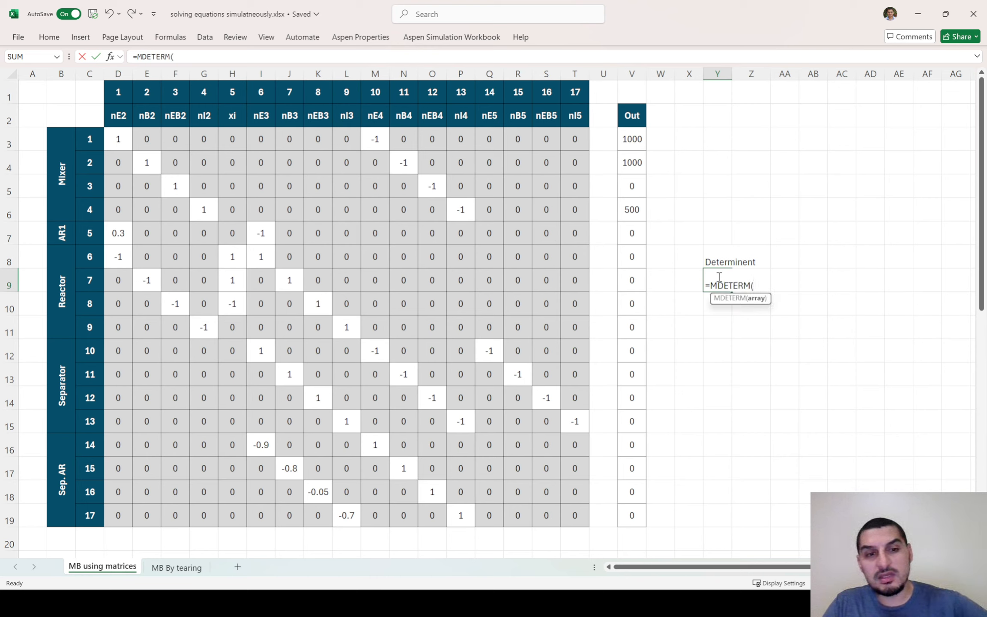
left_click_drag(572, 134, 122, 506)
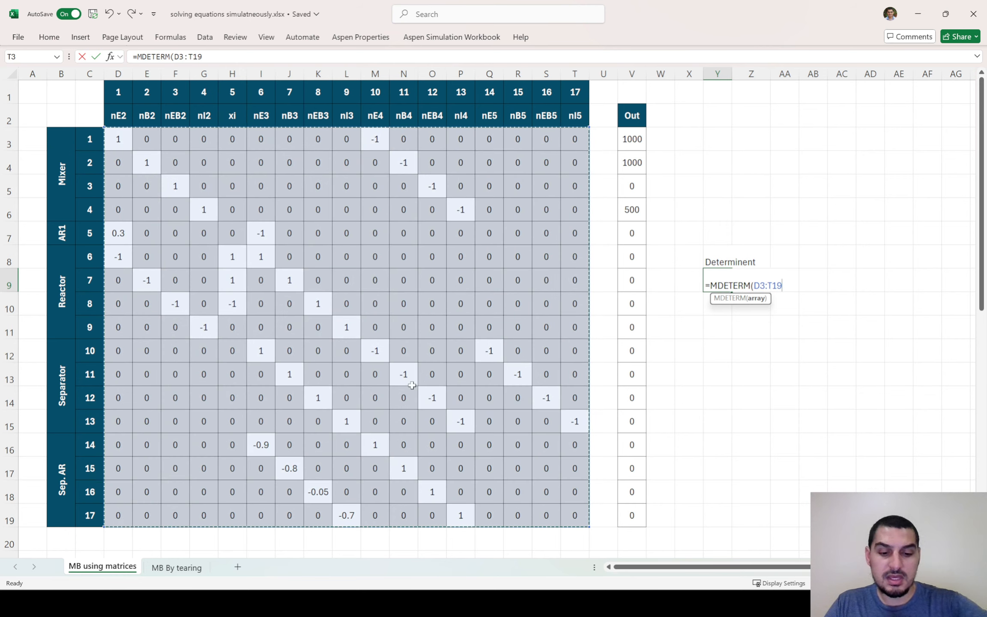
type(")")
key("Return")
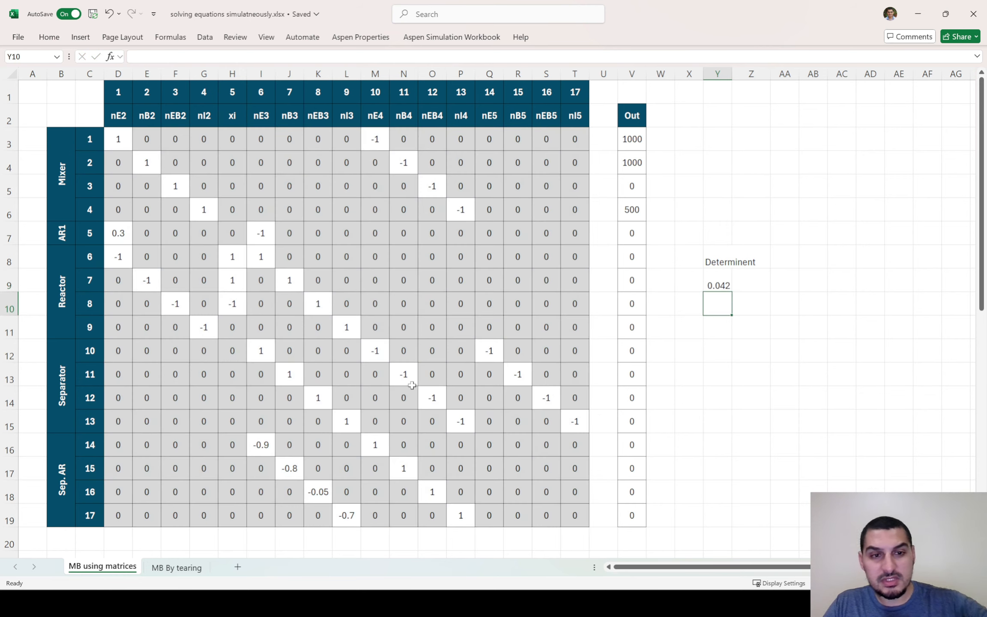
left_click(713, 284)
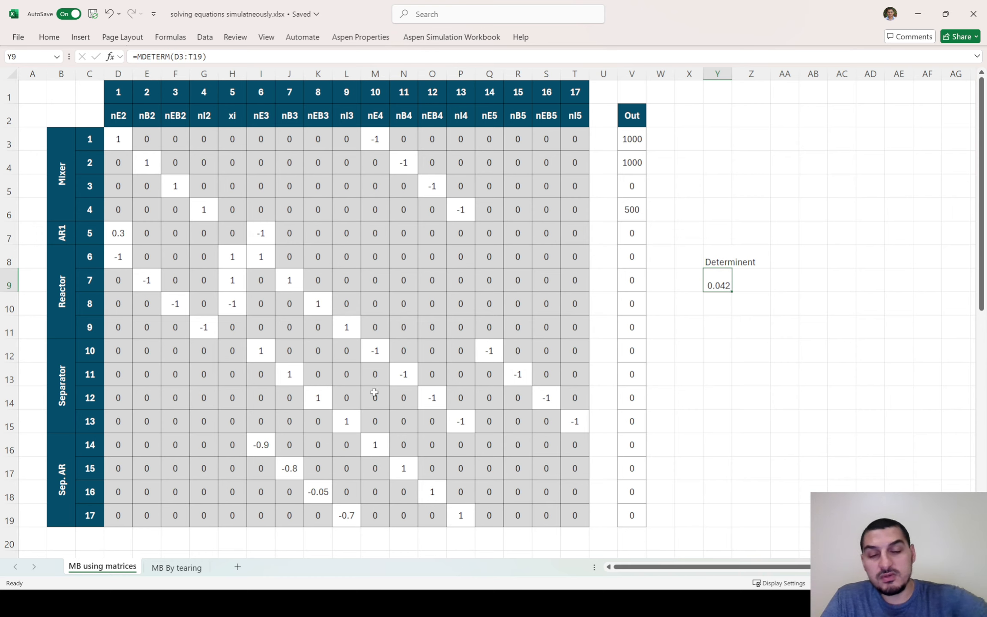
Select the whole empty Inverse Matrix block, D23:T39, below the coefficient matrix
scroll(374, 393, "down", 8)
scroll(363, 395, "up", 1)
scroll(362, 394, "up", 1)
scroll(361, 396, "down", 1)
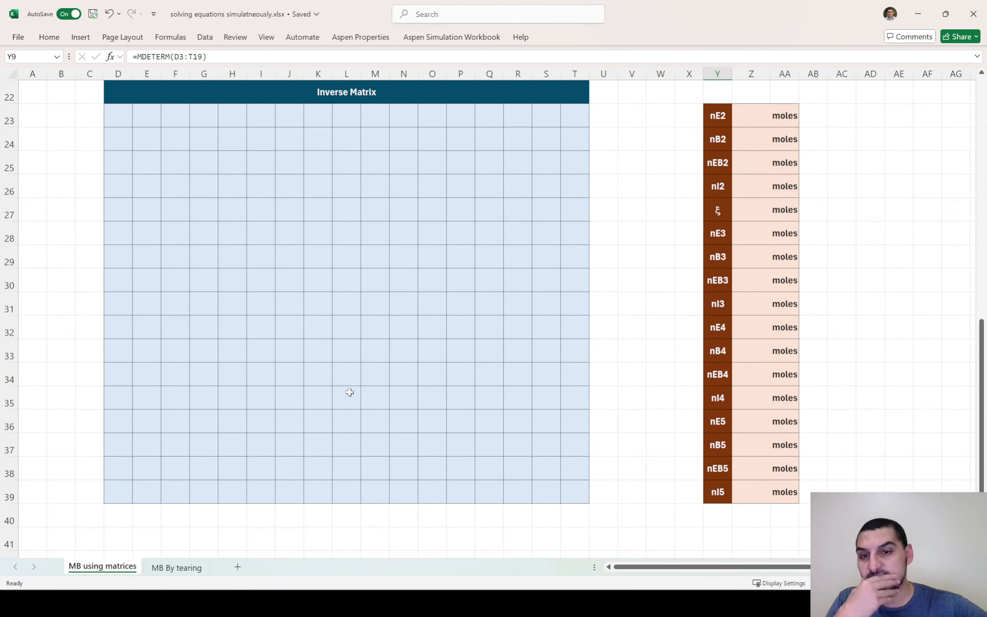
left_click_drag(114, 112, 563, 491)
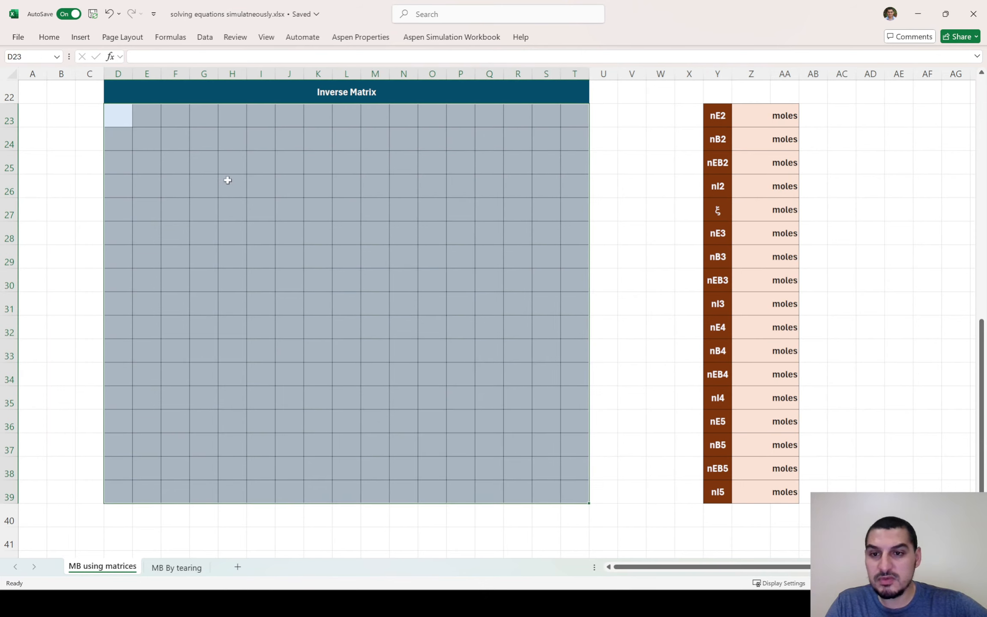
scroll(224, 179, "up", 3)
scroll(224, 178, "up", 4)
scroll(236, 176, "down", 2)
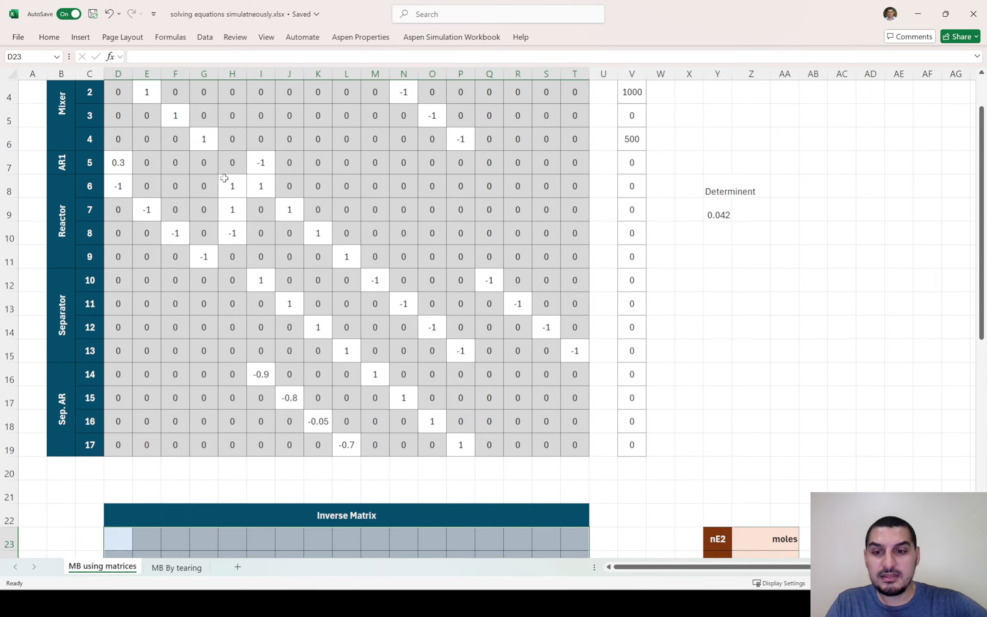
Fill the selected Inverse Matrix block with the array formula =MINVERSE(D3:T19)
type("=")
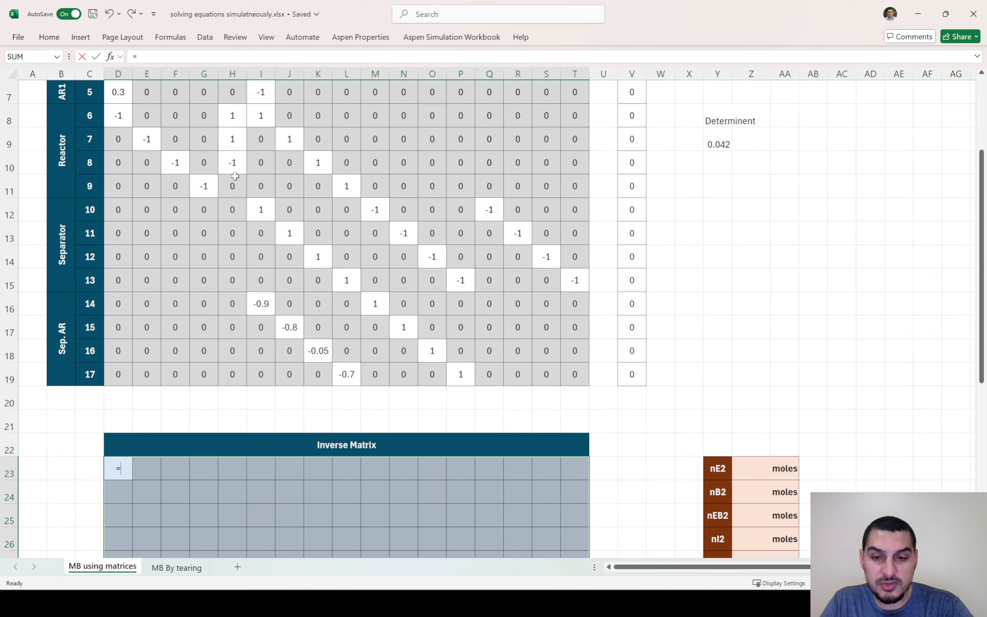
type("M")
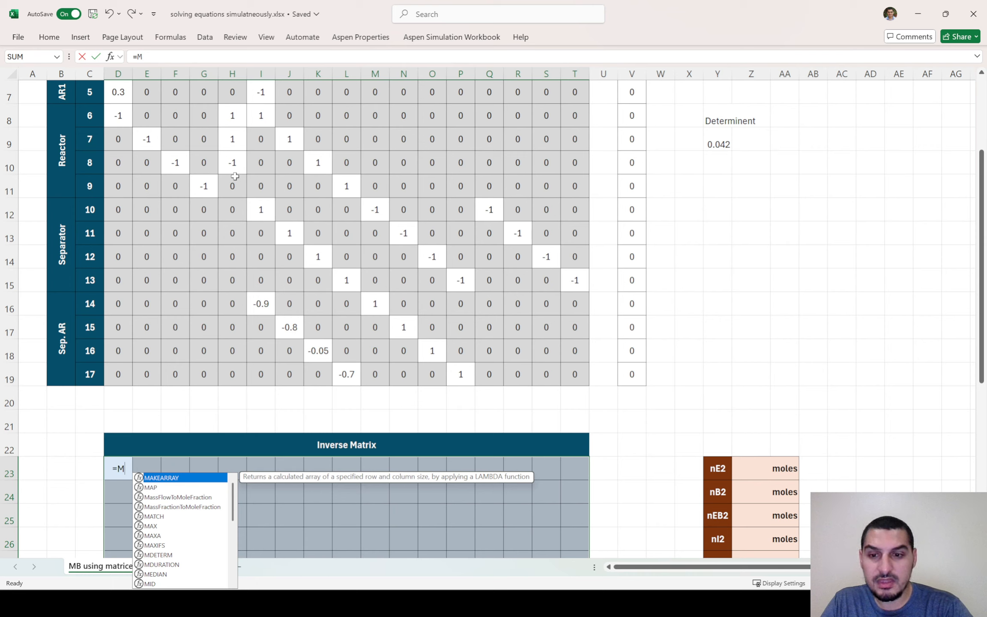
type("inv")
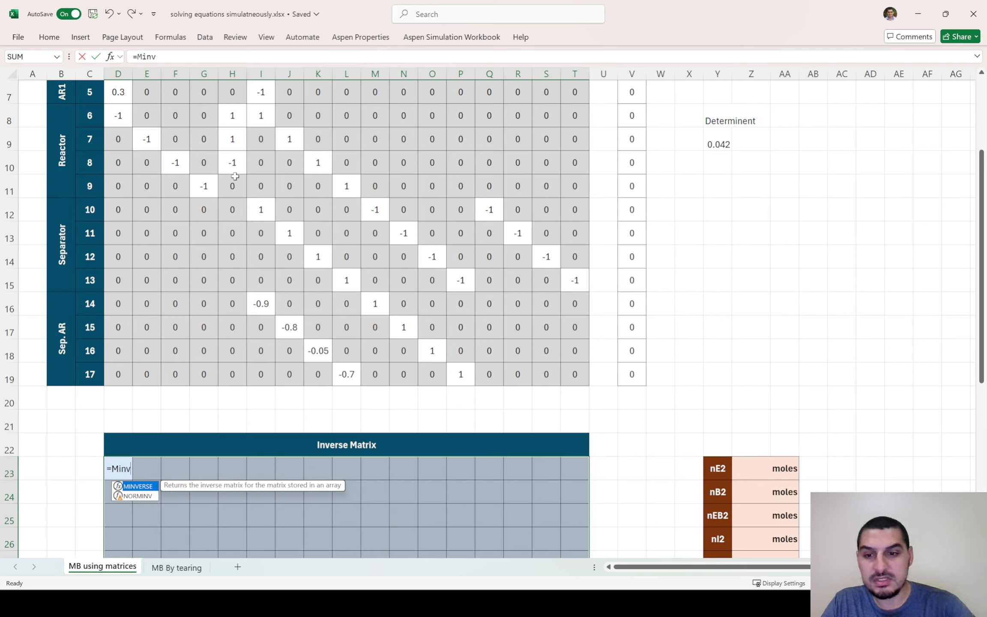
key("Tab")
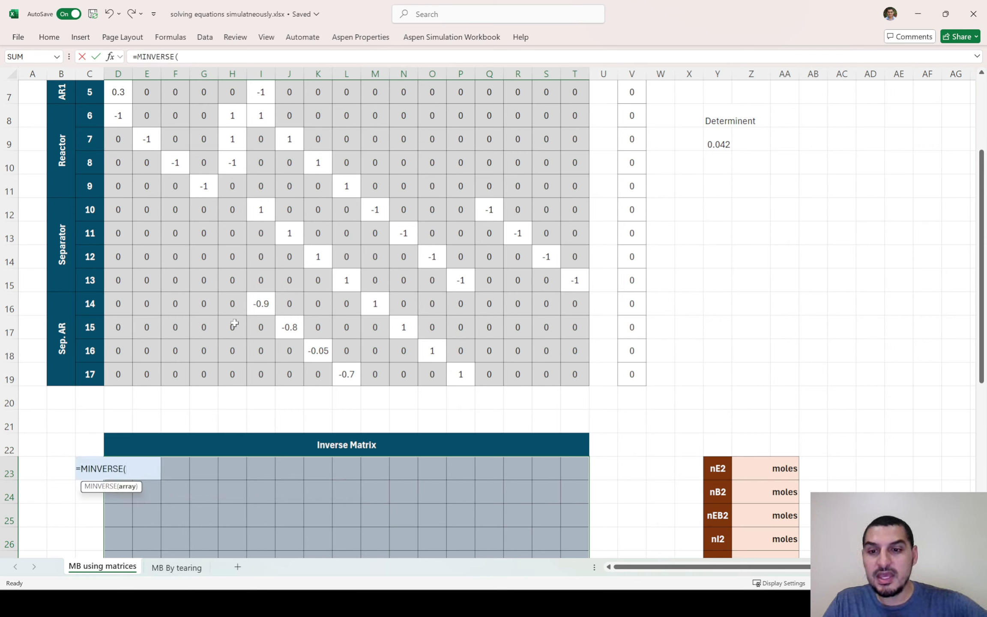
left_click_drag(118, 374, 568, 143)
scroll(487, 162, "down", 3)
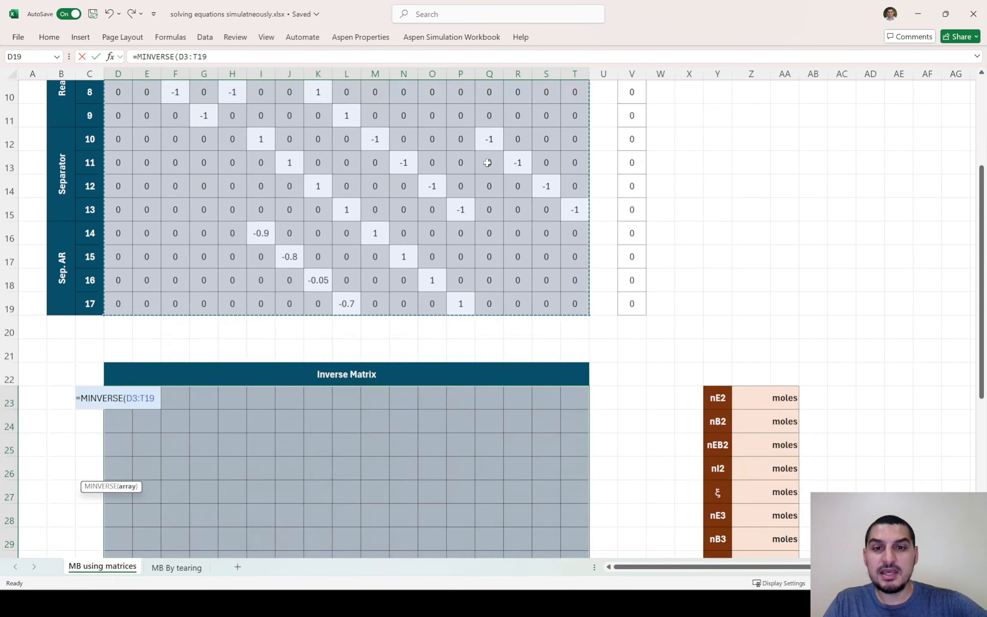
scroll(487, 163, "down", 2)
scroll(464, 163, "down", 1)
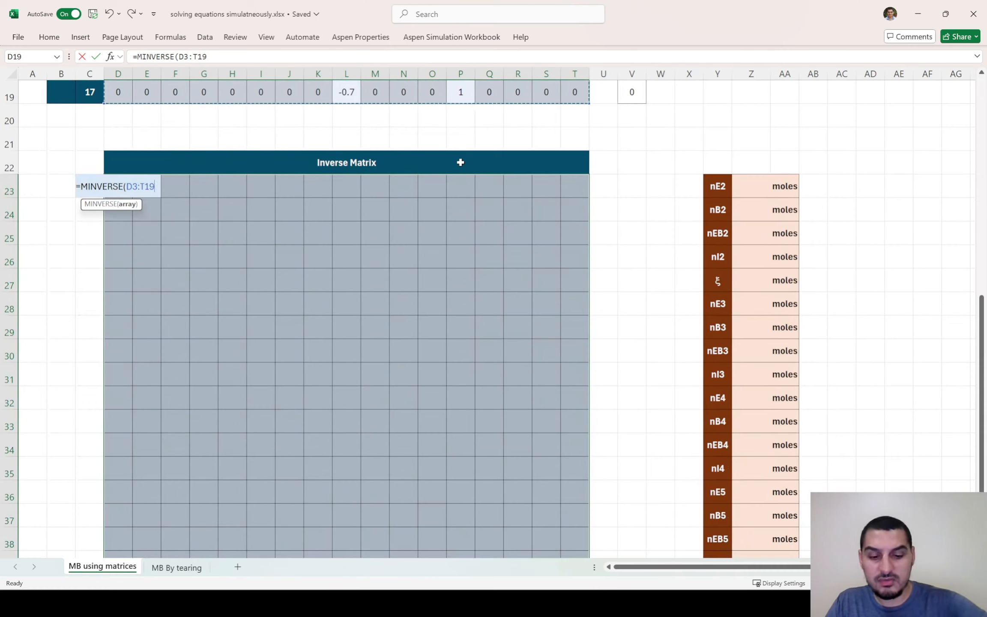
type(")")
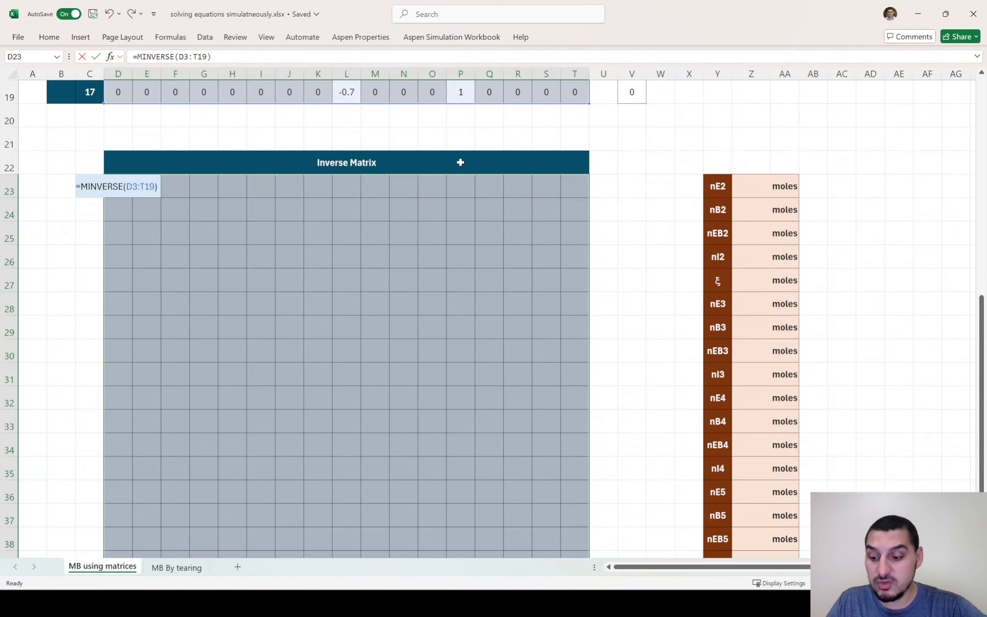
key("ctrl+shift+Return")
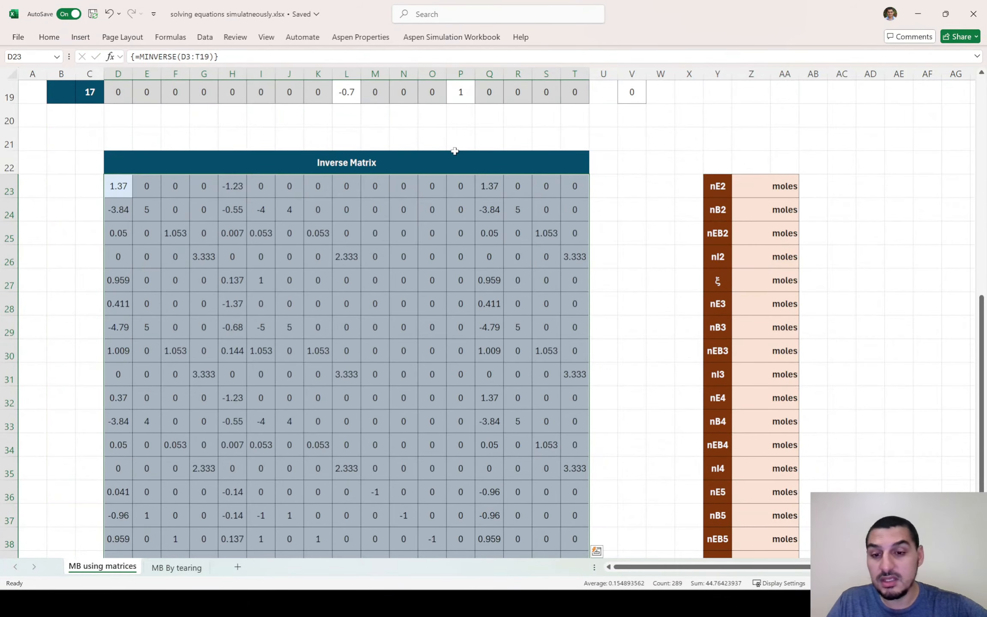
Clear the array formula from the entire Inverse Matrix block
scroll(454, 151, "down", 2)
scroll(454, 150, "up", 2)
key("Delete")
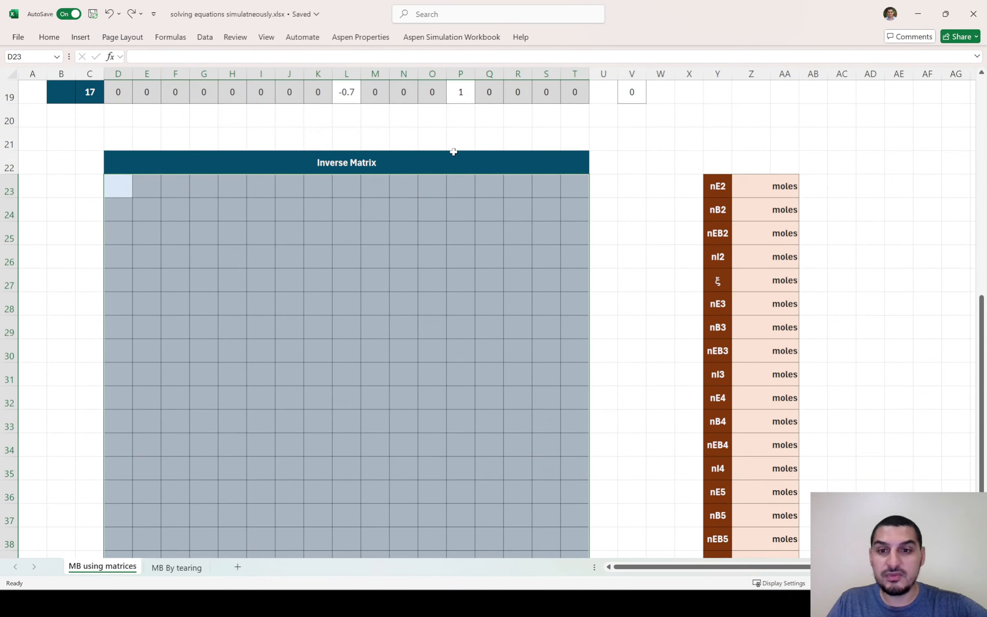
Enter =MINVERSE(D3:T19) in D23 as a dynamic formula that spills across the Inverse Matrix block
type("=minv")
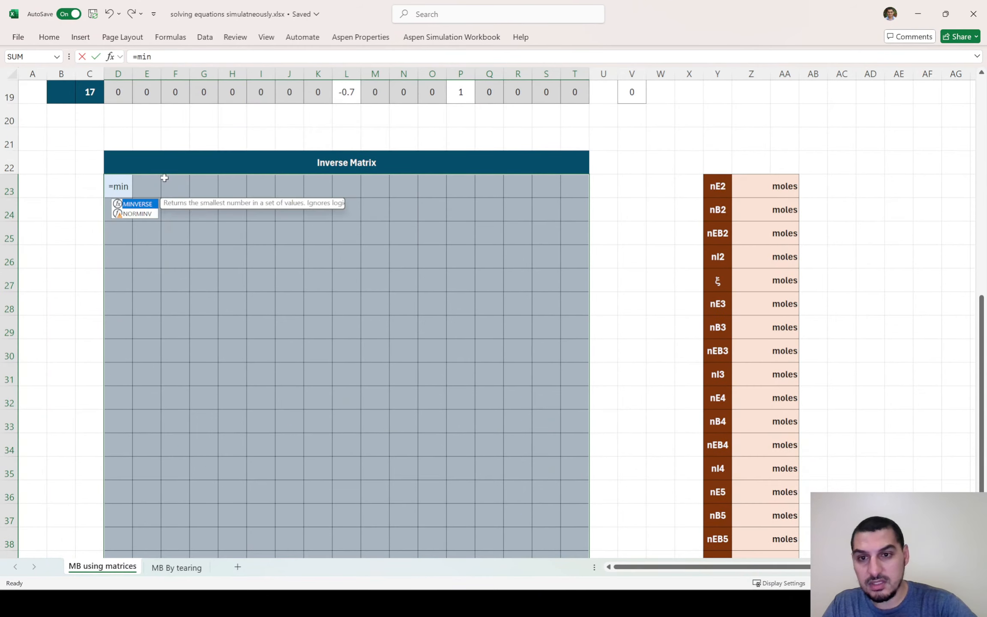
key("Tab")
key("Up")
key("Up")
key("Up")
key("Up")
key("ctrl+shift+Right")
key("ctrl+shift+Up")
key("shift+Down")
key("shift+Down")
key("Return")
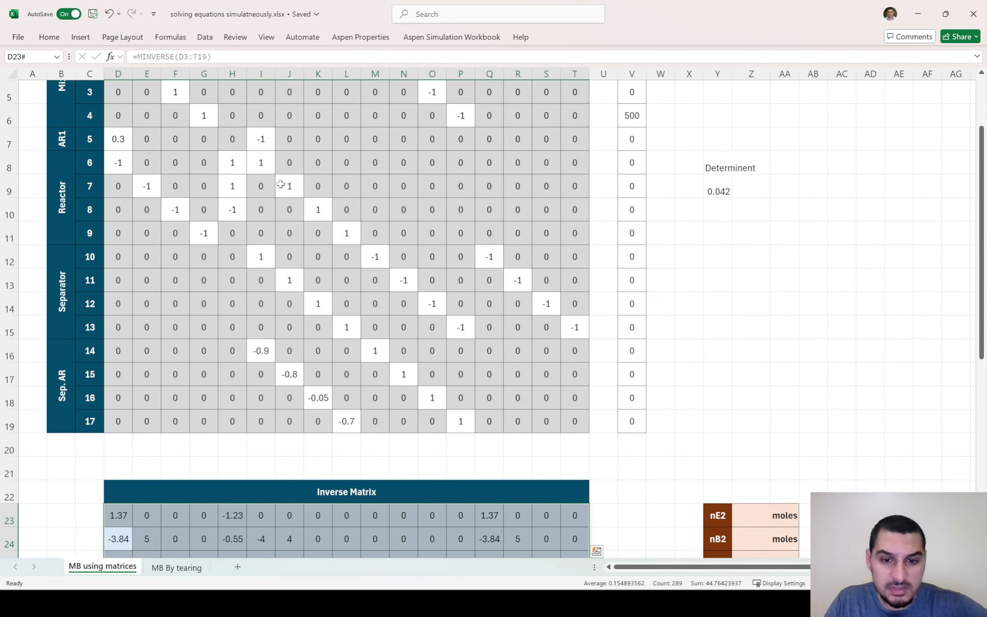
Examine the spilled inverse matrix and its formula against the coefficient matrix and the determinant in Y9
scroll(284, 182, "down", 5)
scroll(176, 205, "down", 1)
scroll(177, 206, "up", 1)
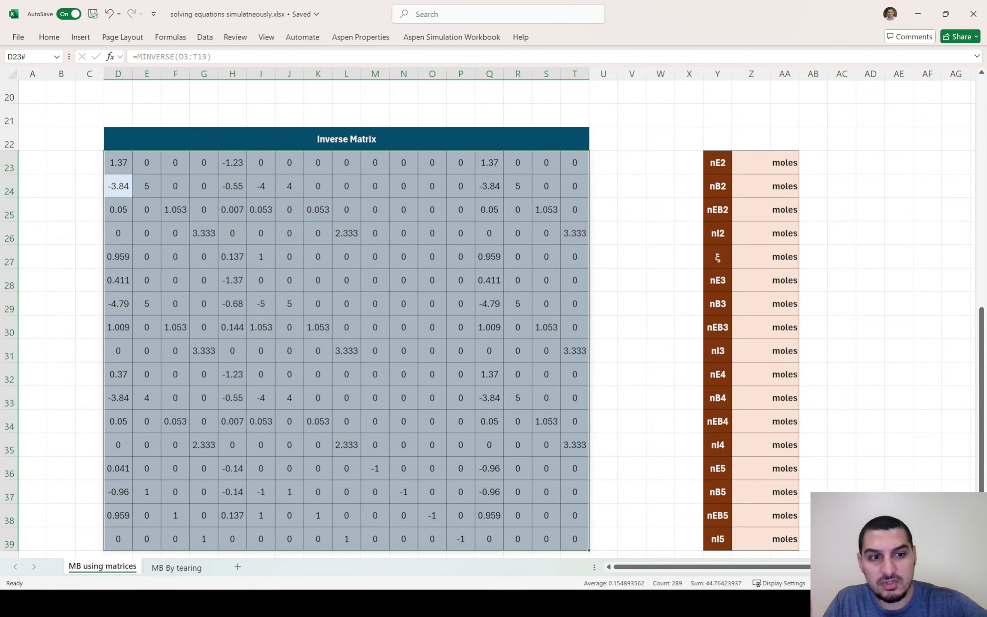
scroll(491, 324, "down", 1)
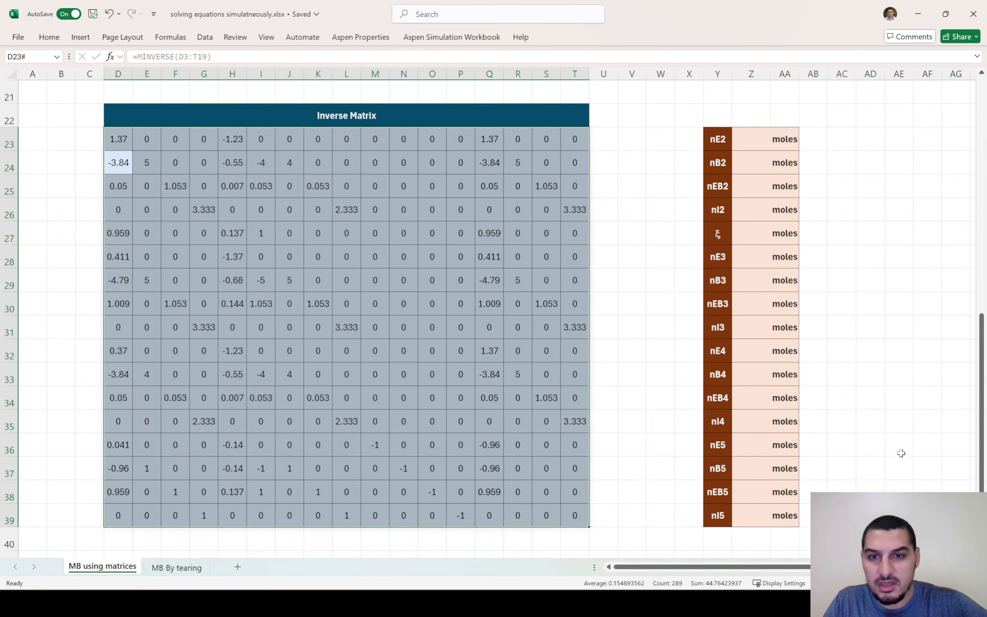
left_click(124, 141)
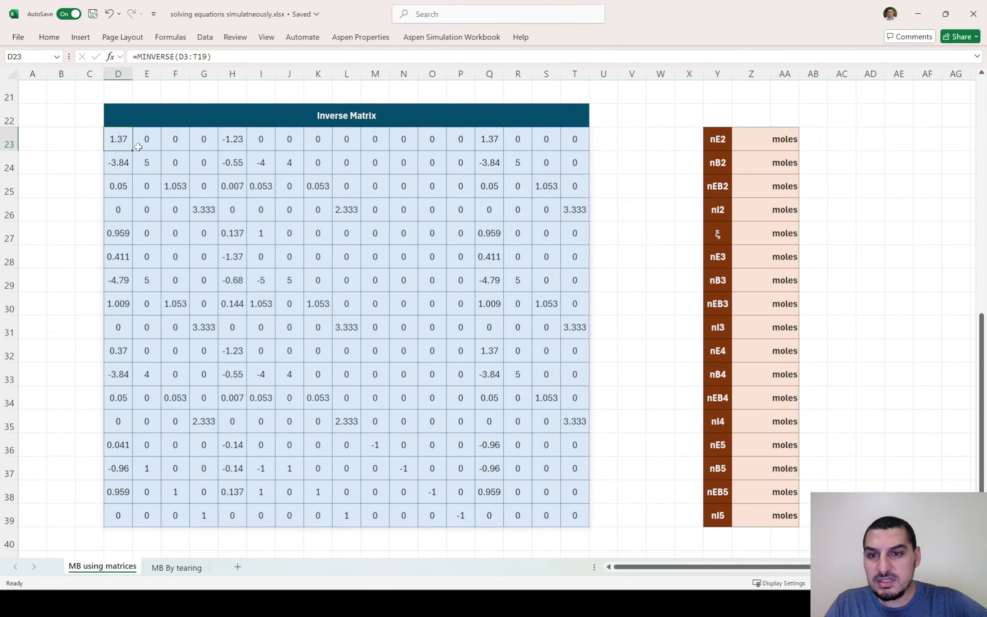
left_click_drag(118, 138, 569, 514)
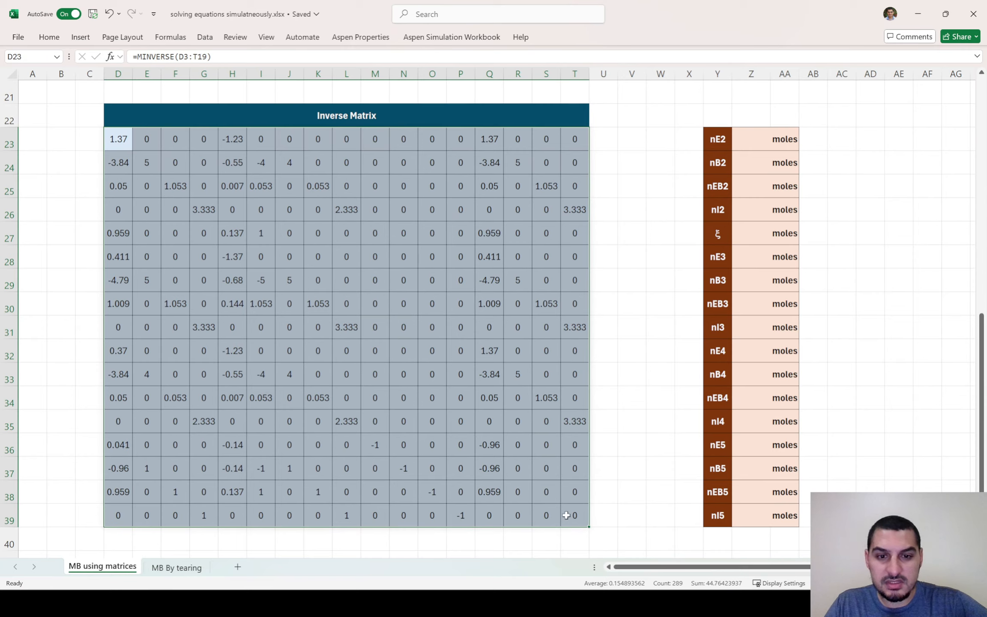
scroll(604, 292, "up", 3)
scroll(604, 292, "down", 1)
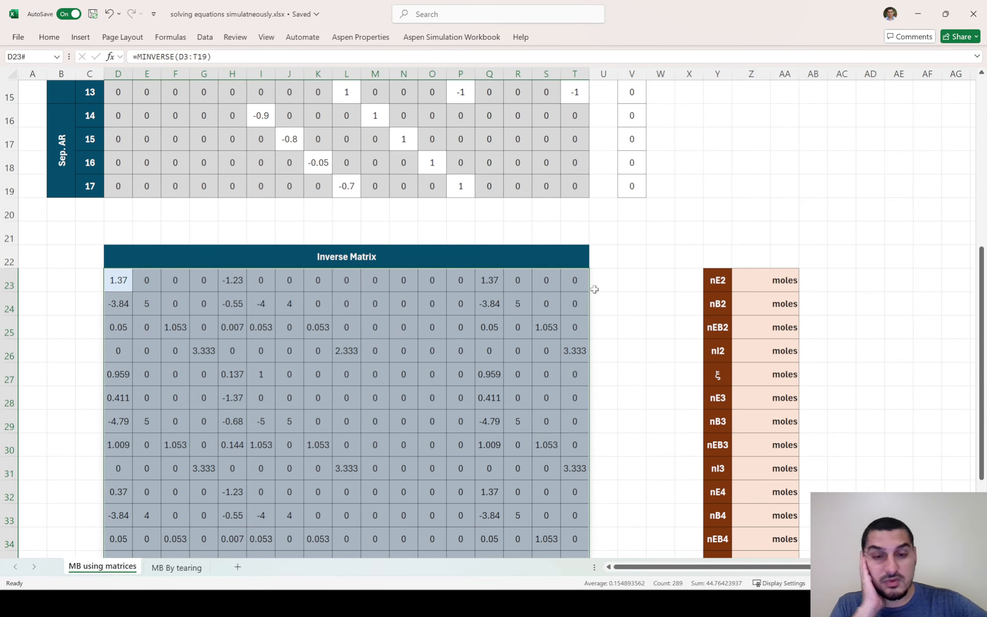
scroll(594, 289, "up", 5)
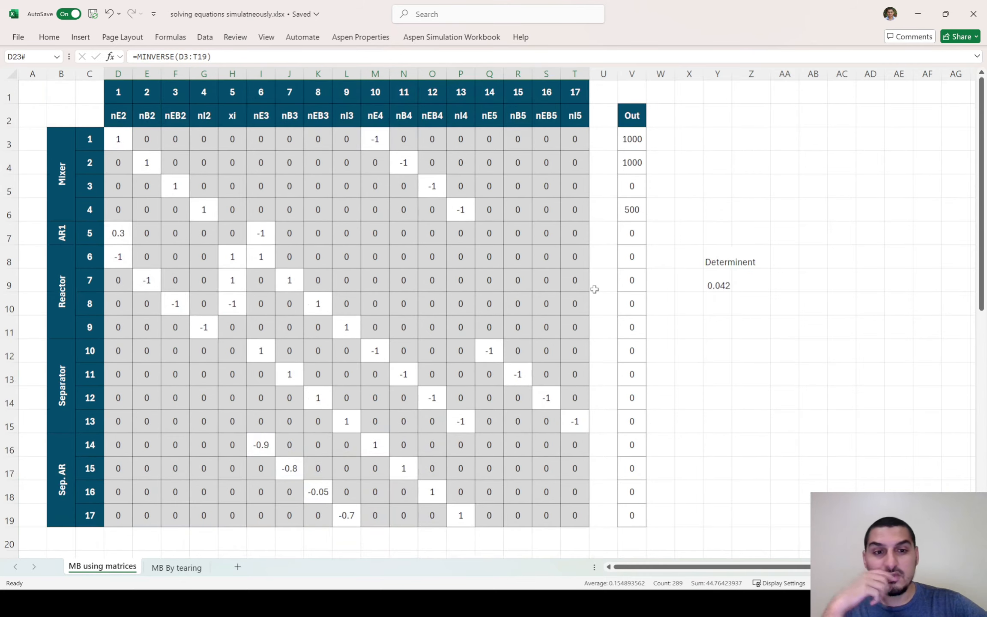
left_click(720, 278)
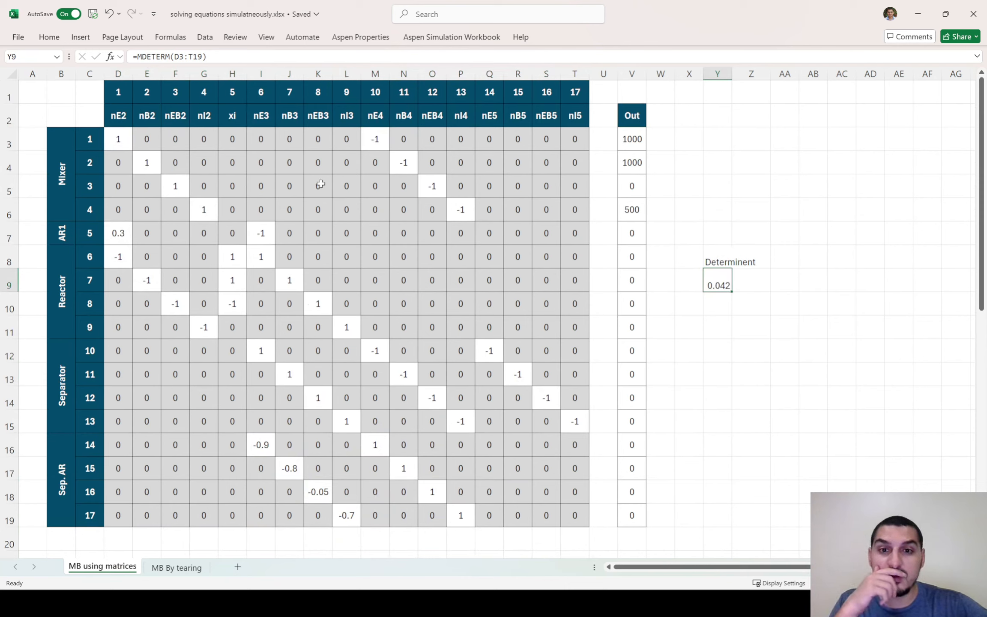
Set D4 to 3 and M4 to -3 in the second Mixer equation of the coefficient matrix
left_click(122, 163)
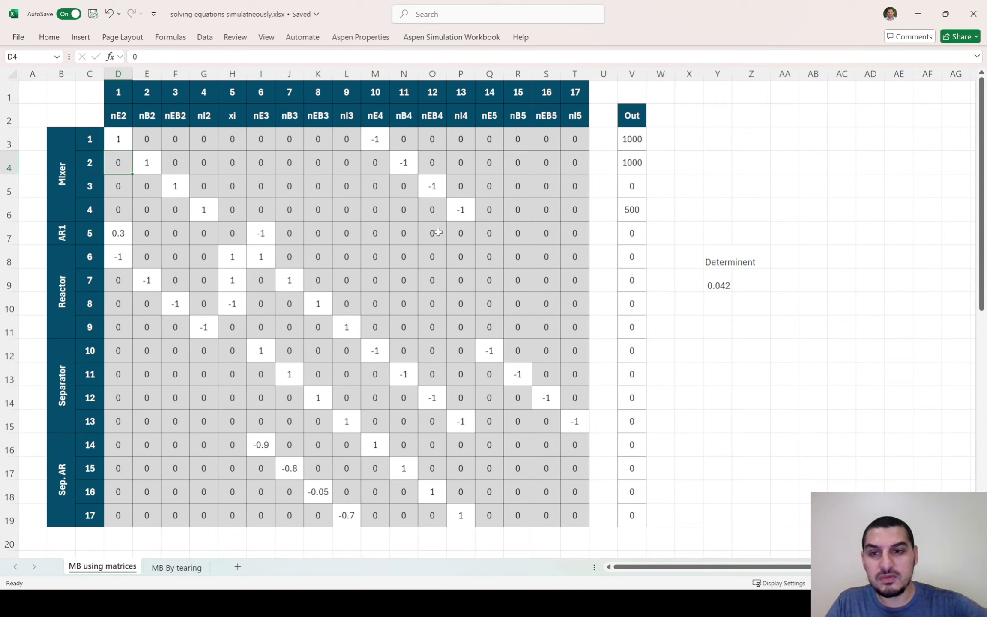
key("Right")
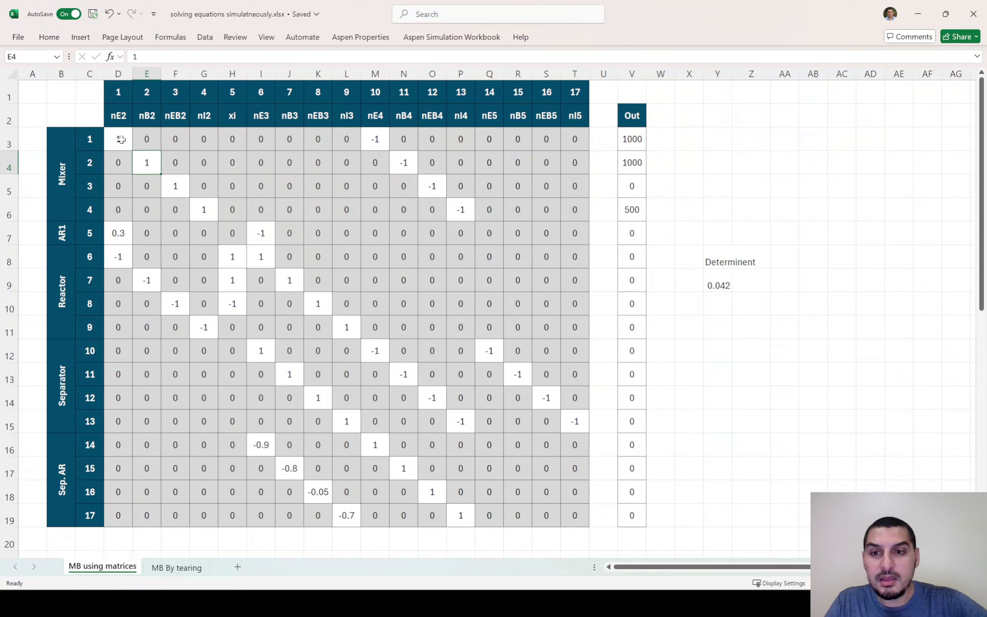
left_click(123, 157)
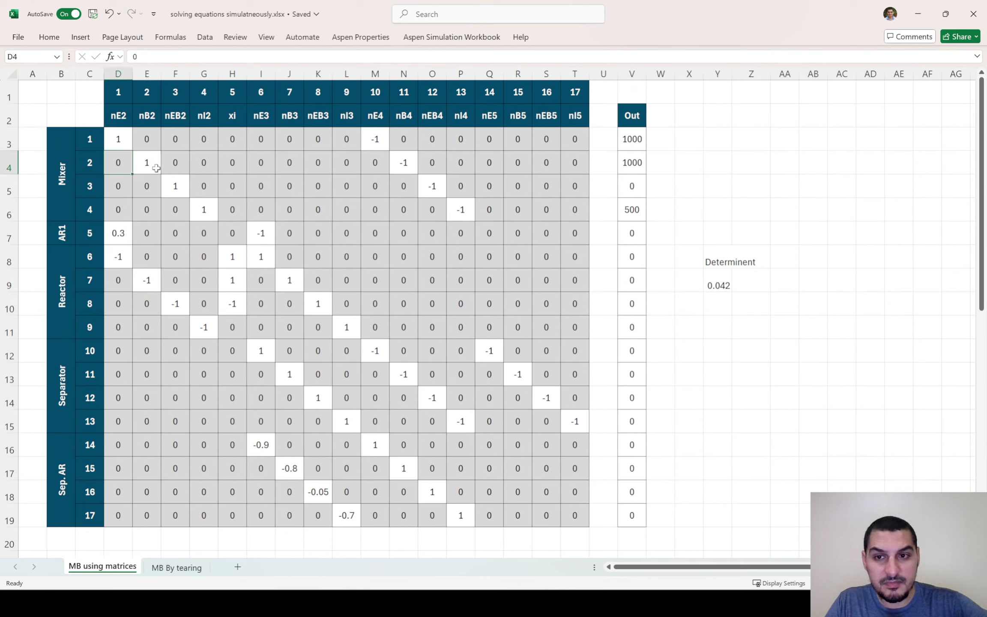
type("3")
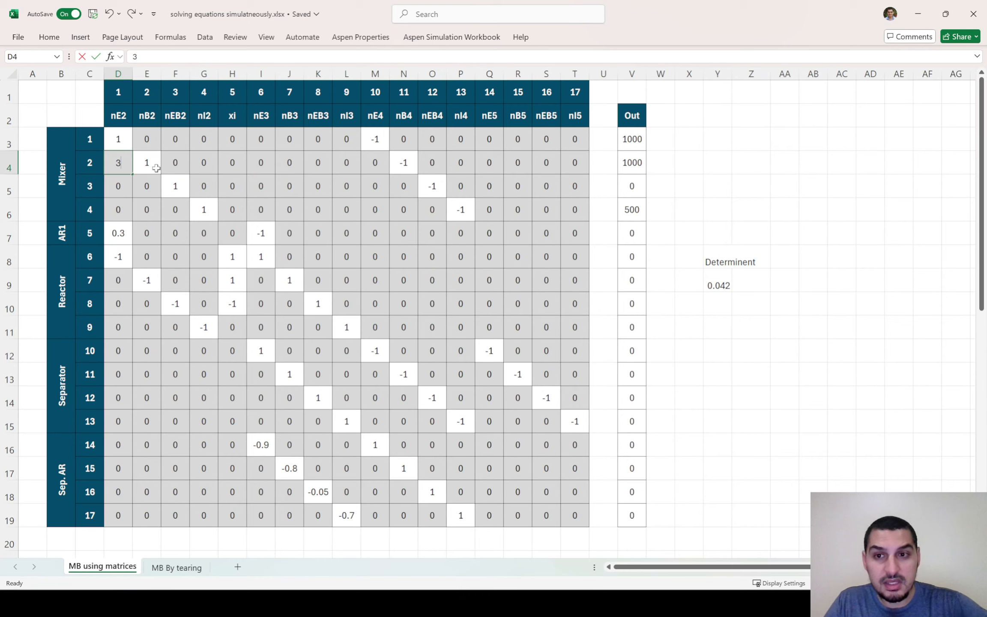
key("Right")
key("Right")
key("Right")
key("Right")
key("Right")
key("Right")
key("Right")
key("Right")
key("Right")
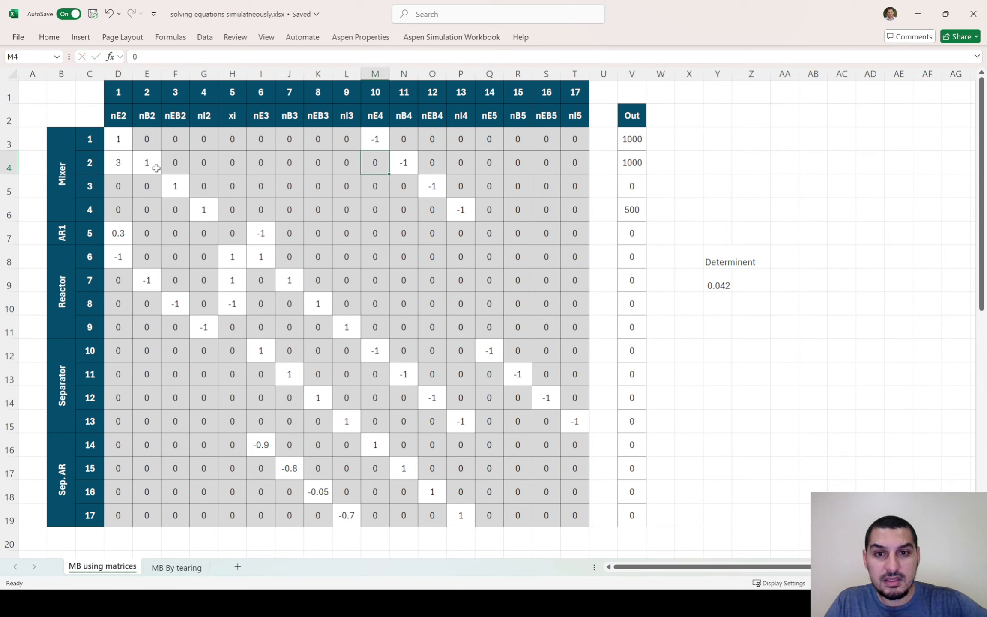
type("-3")
key("Right")
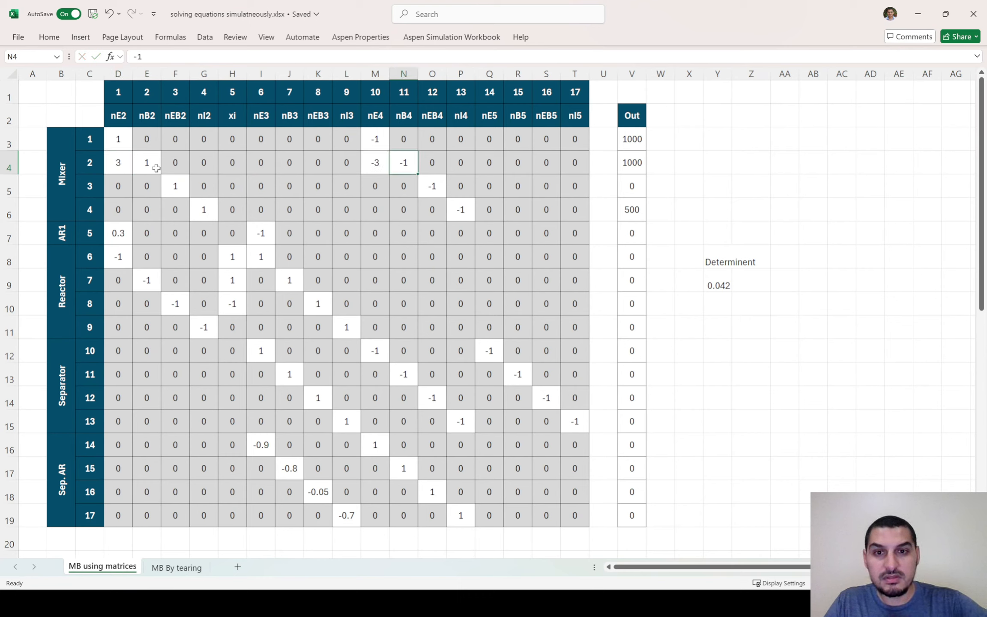
Set N4 and E4 to 0 so the second Mixer equation's coefficients are a multiple of the first's
key("Delete")
key("ctrl+z")
type("0")
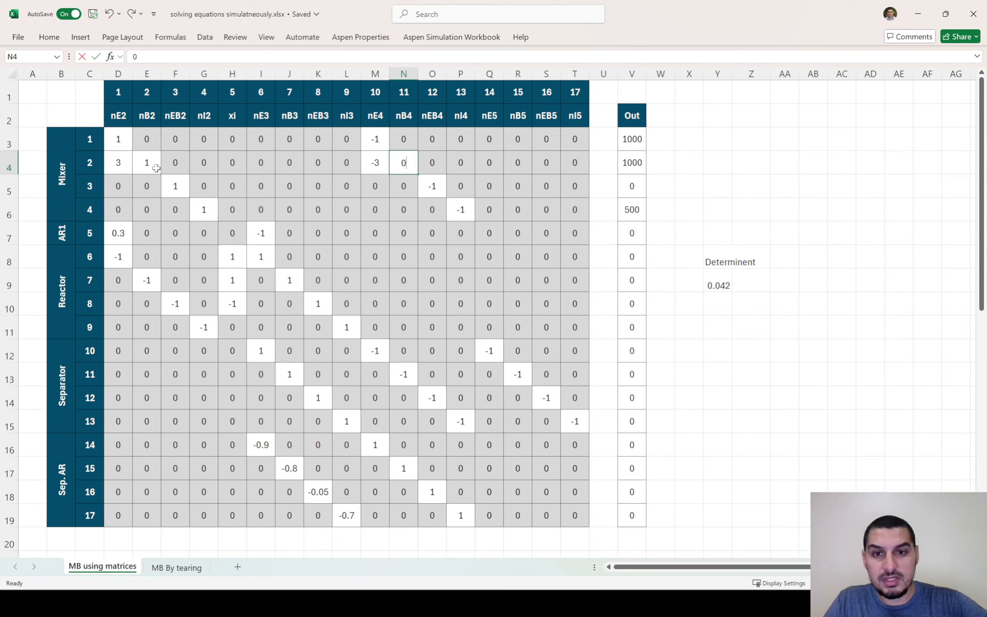
key("Left")
key("Left")
key("Left")
key("Left")
key("Left")
key("Left")
key("Left")
key("Left")
key("Left")
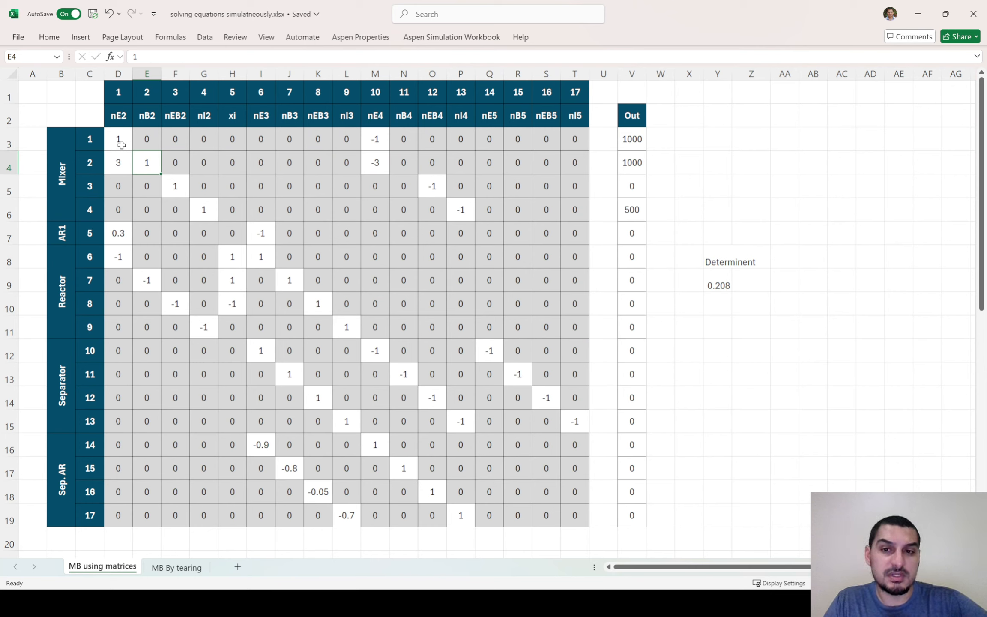
type("0")
key("Return")
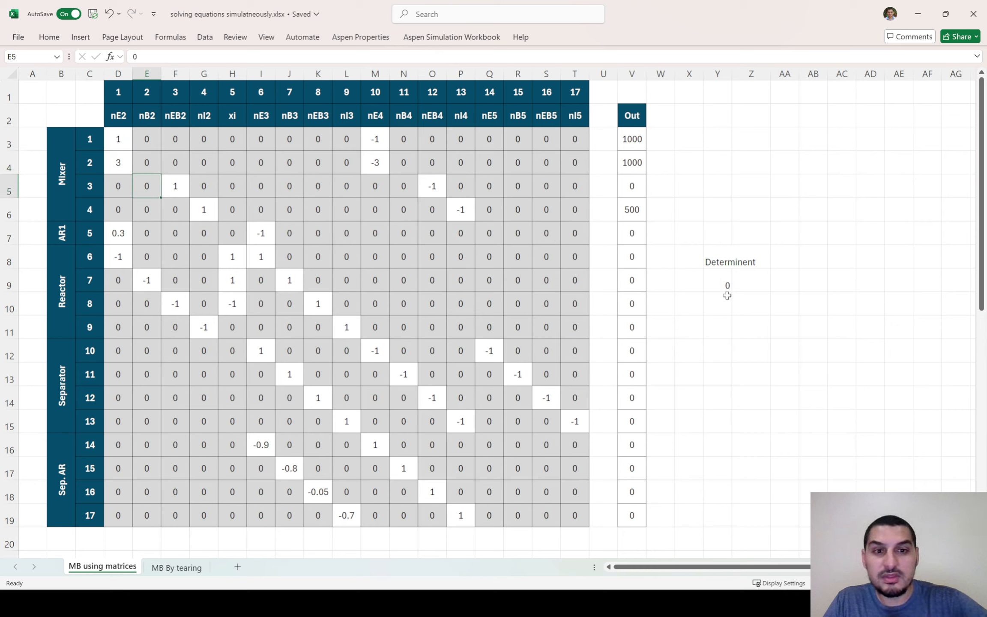
Re-enter =MINVERSE(D3:T19) as an array formula across the whole Inverse Matrix block, D23:T39
left_click(706, 285)
left_click_drag(110, 145, 585, 170)
scroll(567, 176, "down", 7)
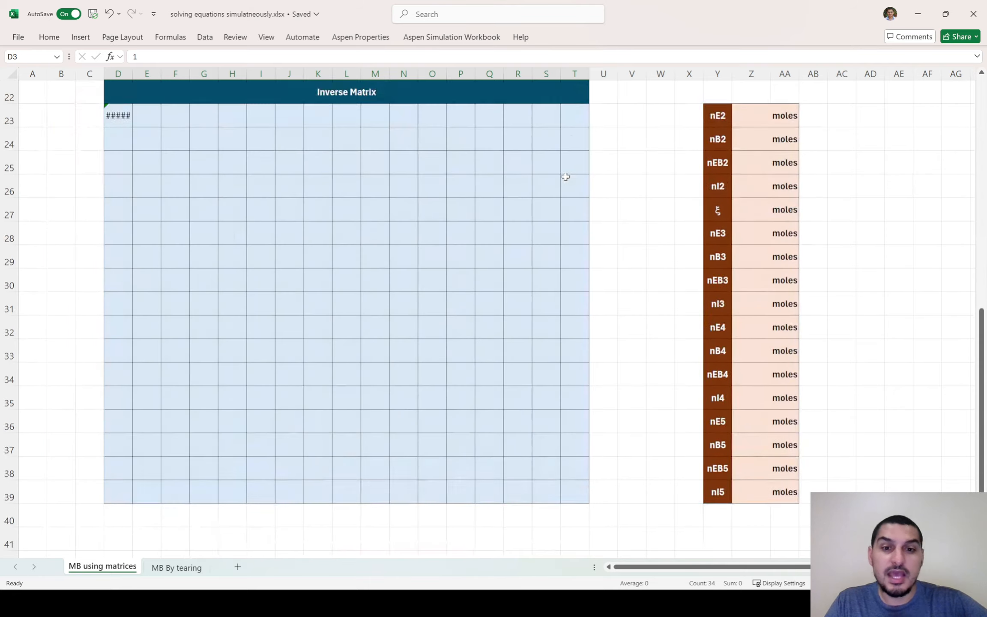
scroll(191, 181, "up", 1)
left_click(119, 184)
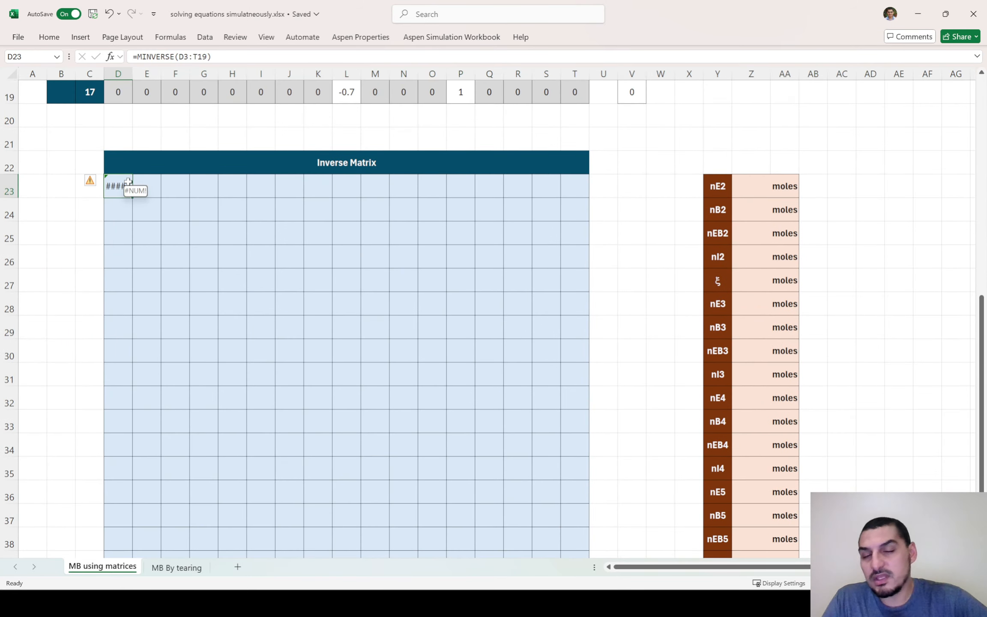
left_click_drag(127, 184, 573, 513)
key("F2")
key("ctrl+shift+Return")
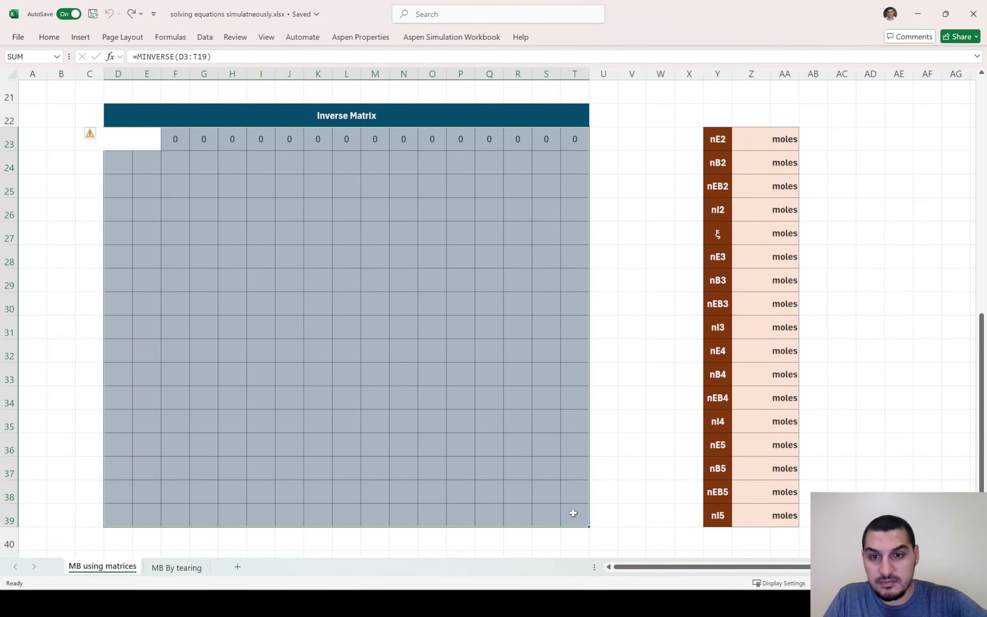
Inspect the Inverse Matrix block's array formula and error indicators, and compare them with the determinant and the first two Mixer rows
left_click(56, 161)
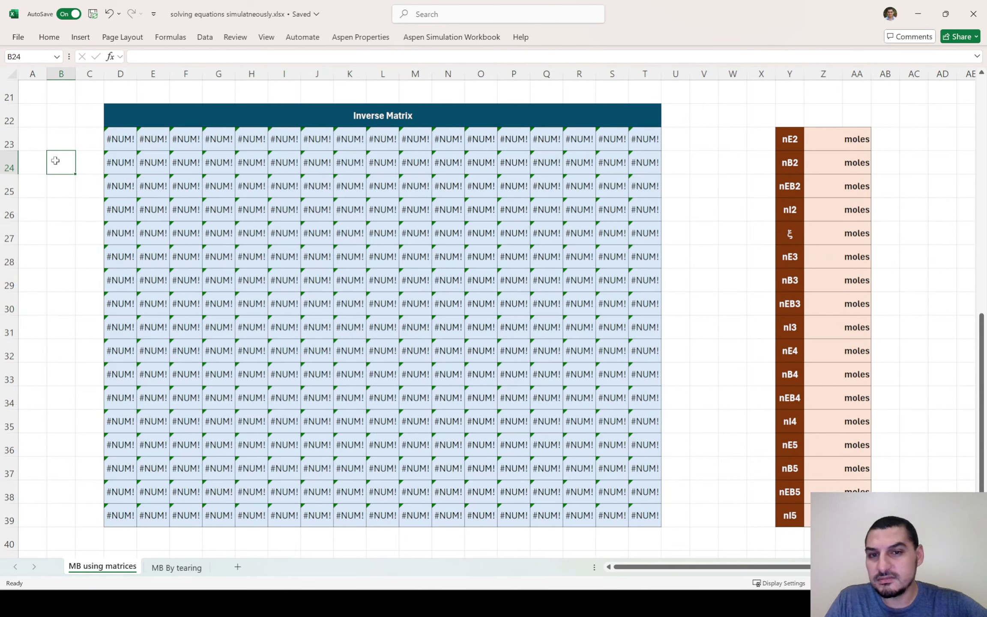
left_click(126, 141)
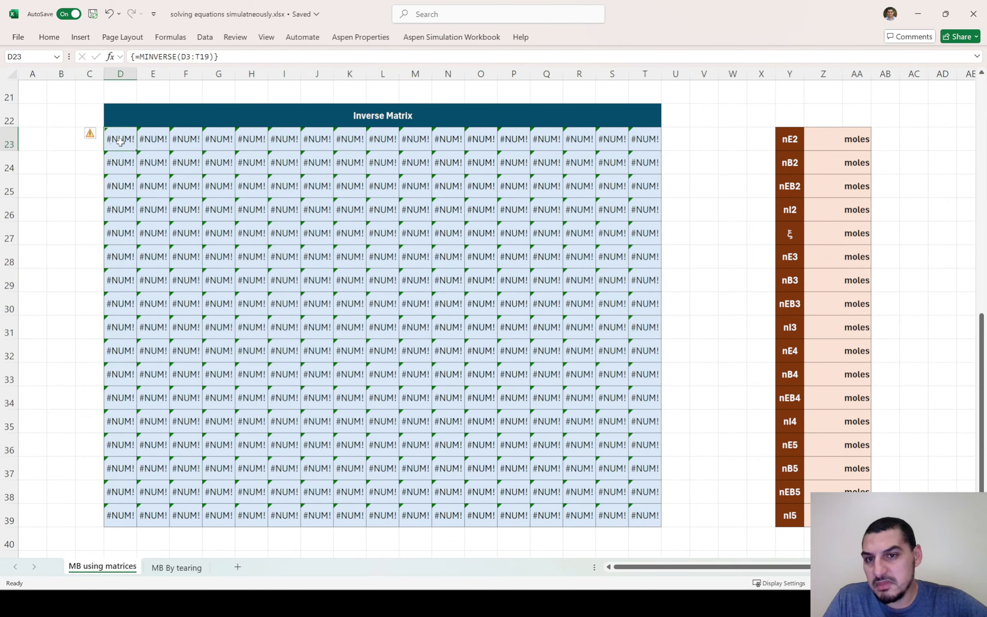
left_click(94, 136)
left_click(64, 136)
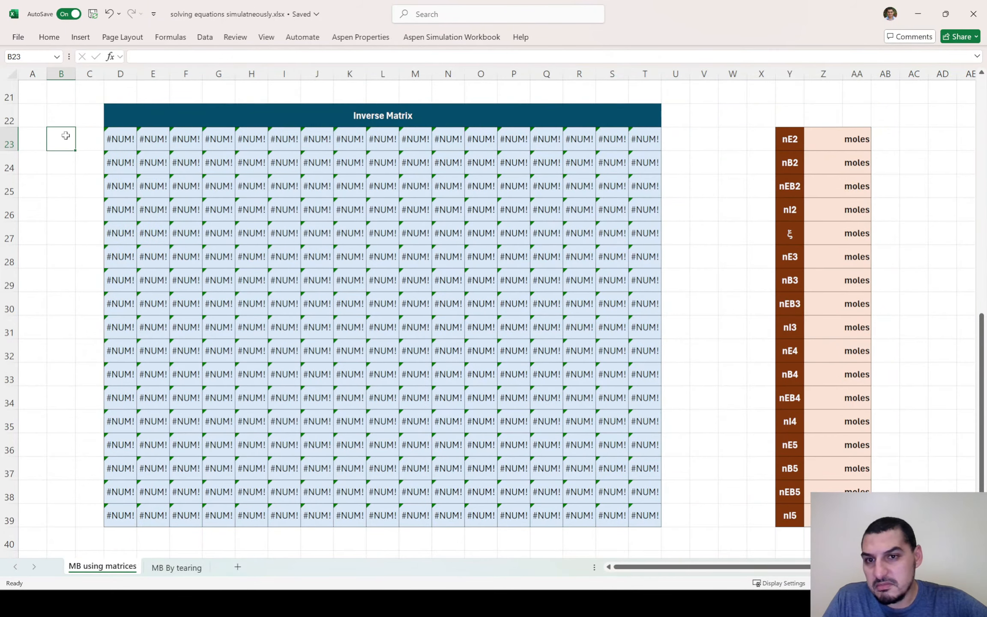
scroll(212, 165, "up", 6)
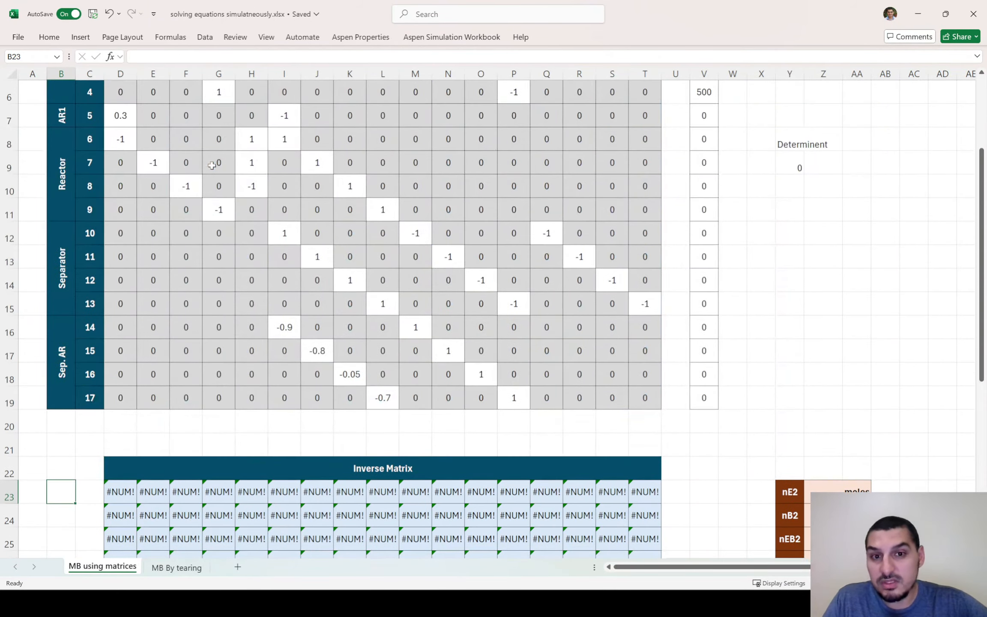
scroll(212, 164, "down", 3)
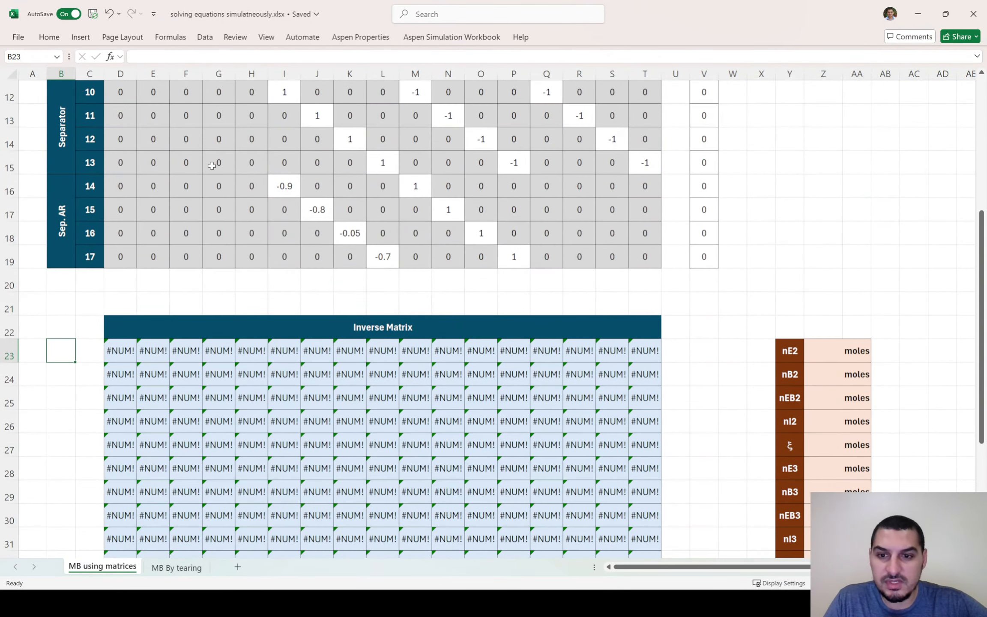
scroll(211, 162, "up", 4)
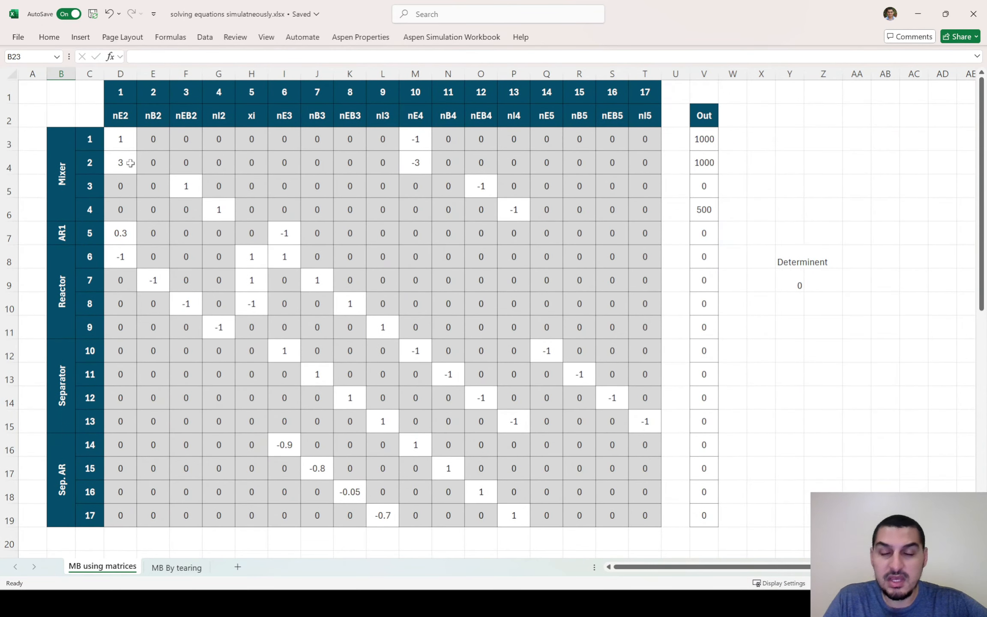
Restore D4 to 0 and E4 to 1 in the second Mixer equation, checking the recalculated inverse and determinant
left_click(131, 163)
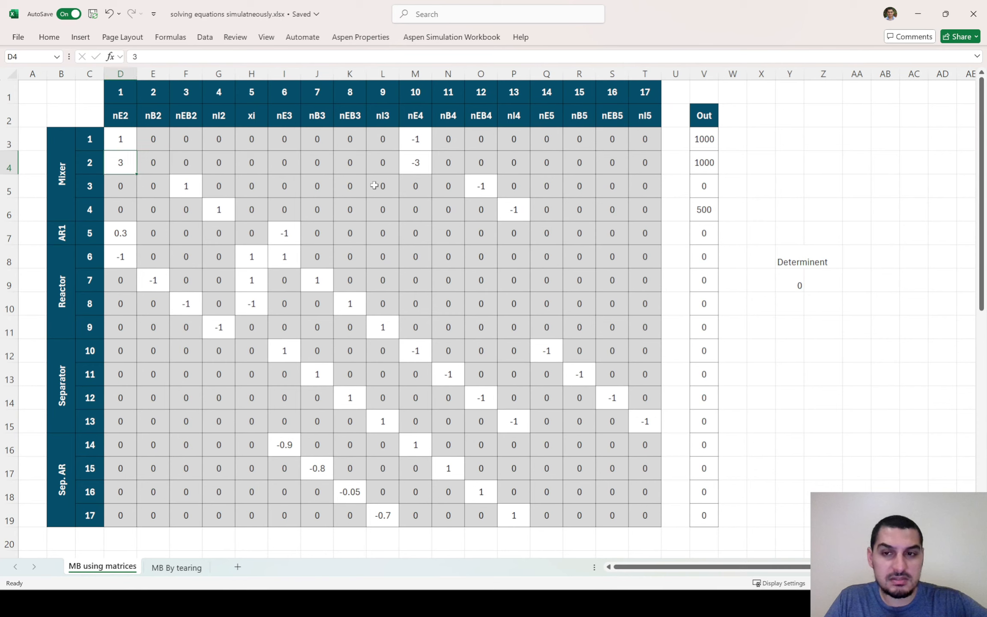
type("0")
key("Tab")
type("1")
key("Tab")
scroll(374, 185, "down", 7)
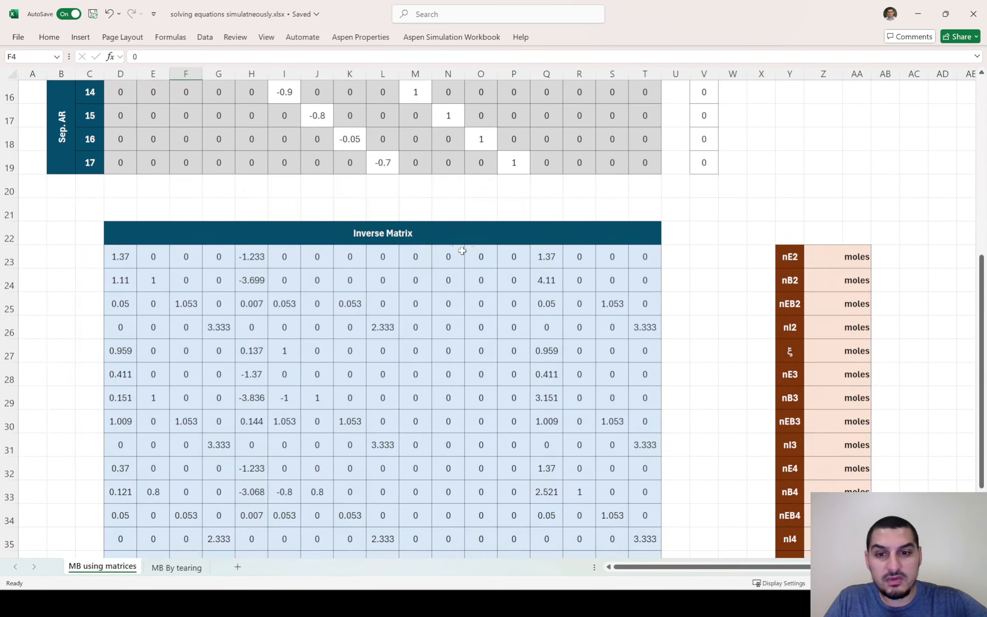
scroll(555, 205, "up", 5)
scroll(555, 204, "down", 5)
scroll(429, 199, "up", 7)
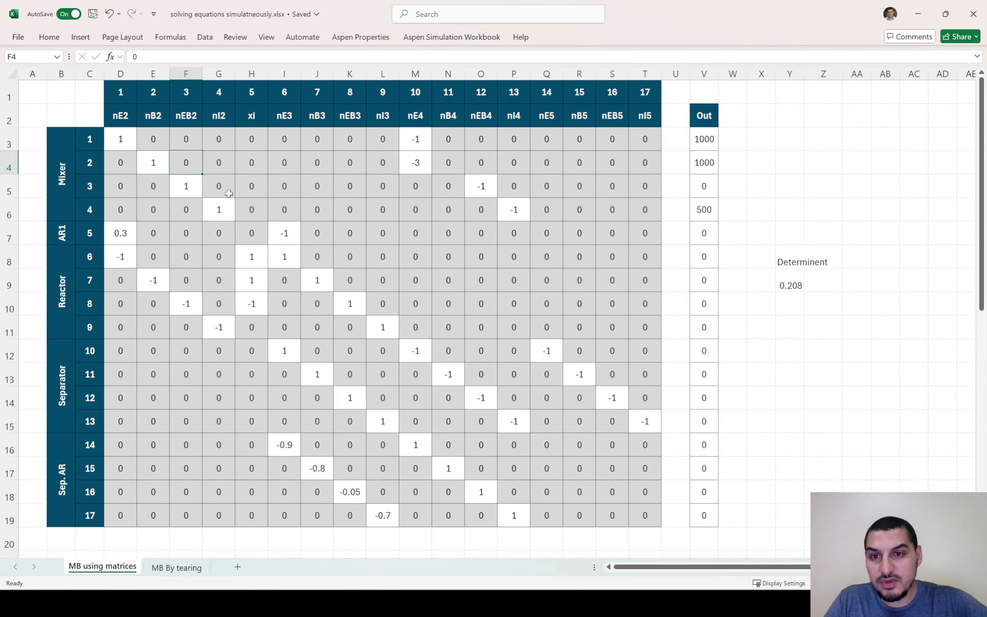
scroll(230, 262, "down", 6)
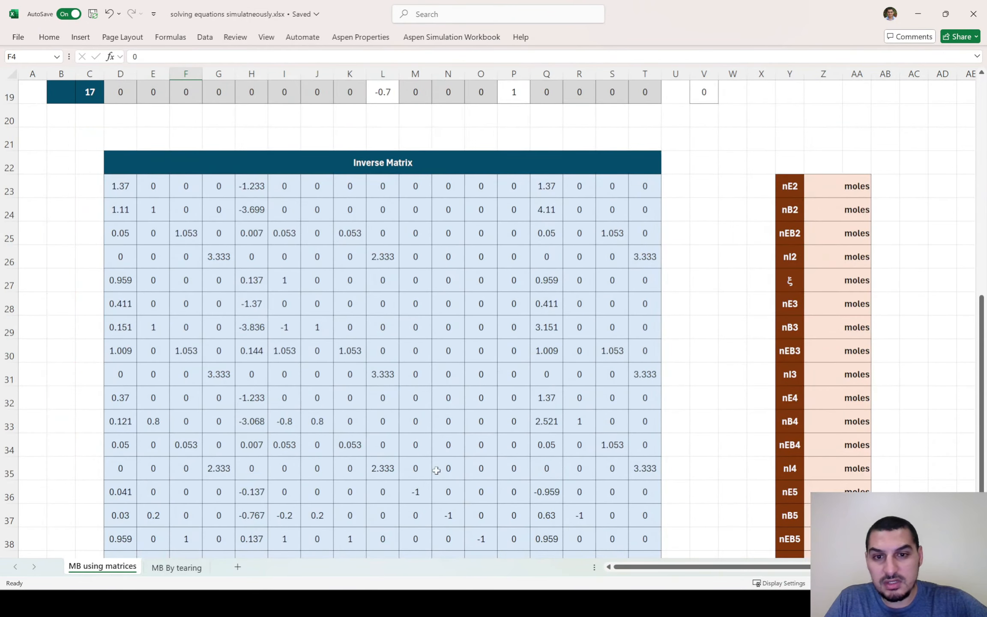
scroll(386, 298, "up", 6)
Restore M4 to 0 and N4 to -1 in the second Mixer equation and check the recalculated Inverse Matrix
left_click(420, 165)
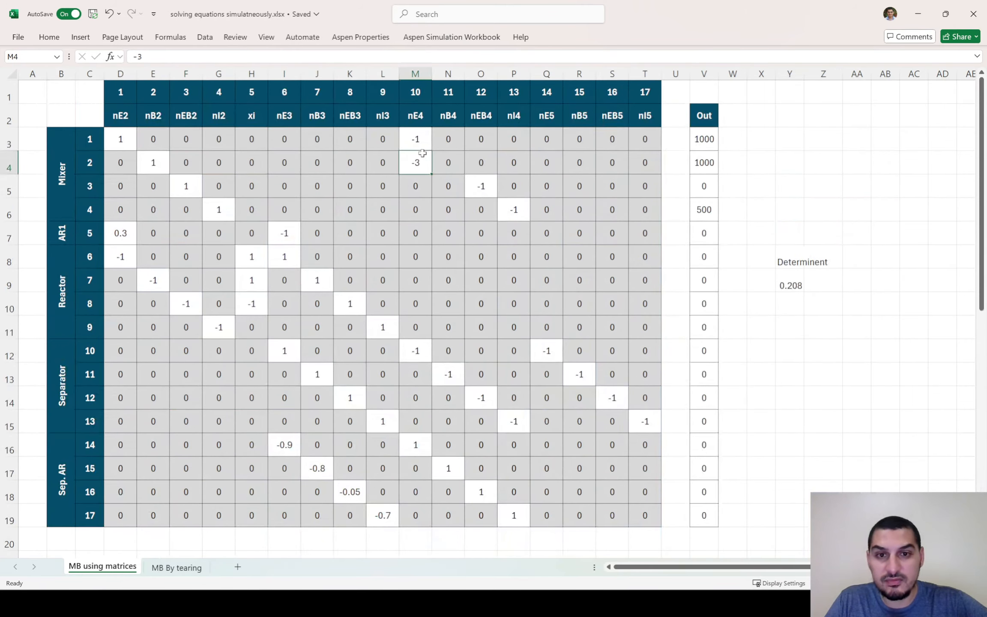
type("0")
key("Tab")
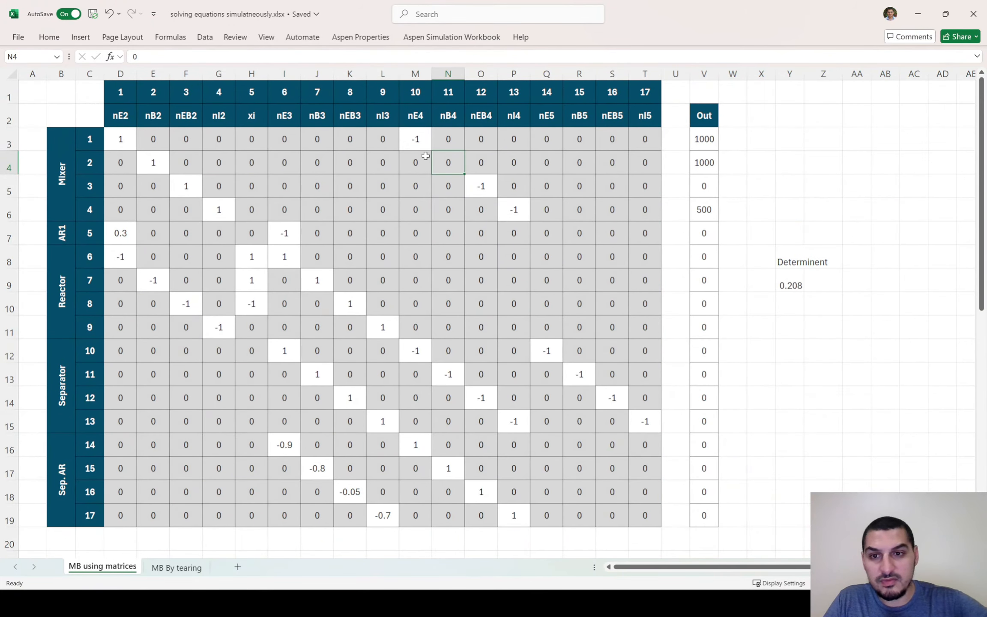
type("-1")
key("Return")
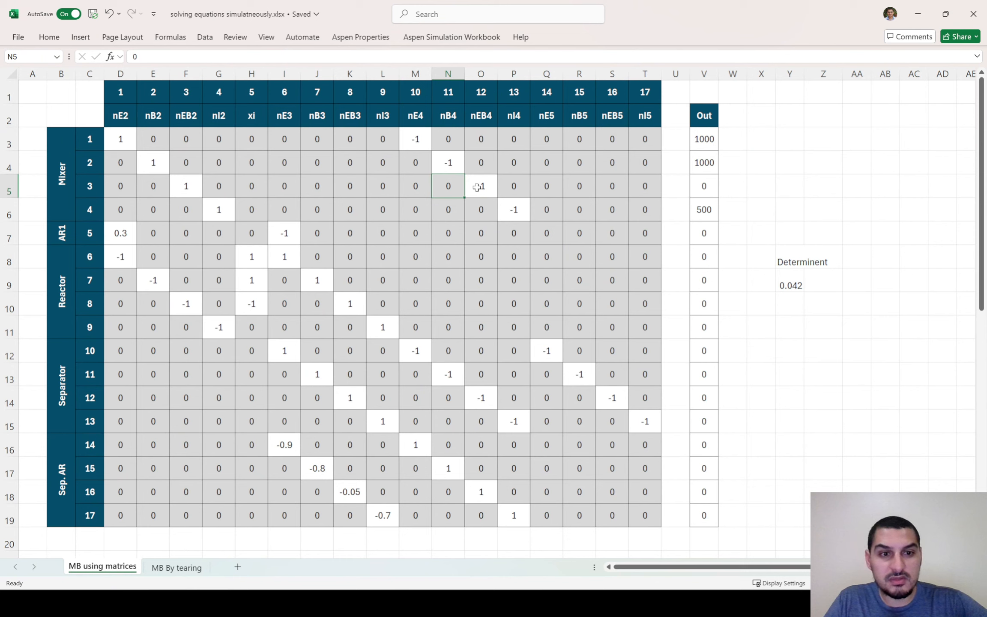
scroll(407, 280, "down", 6)
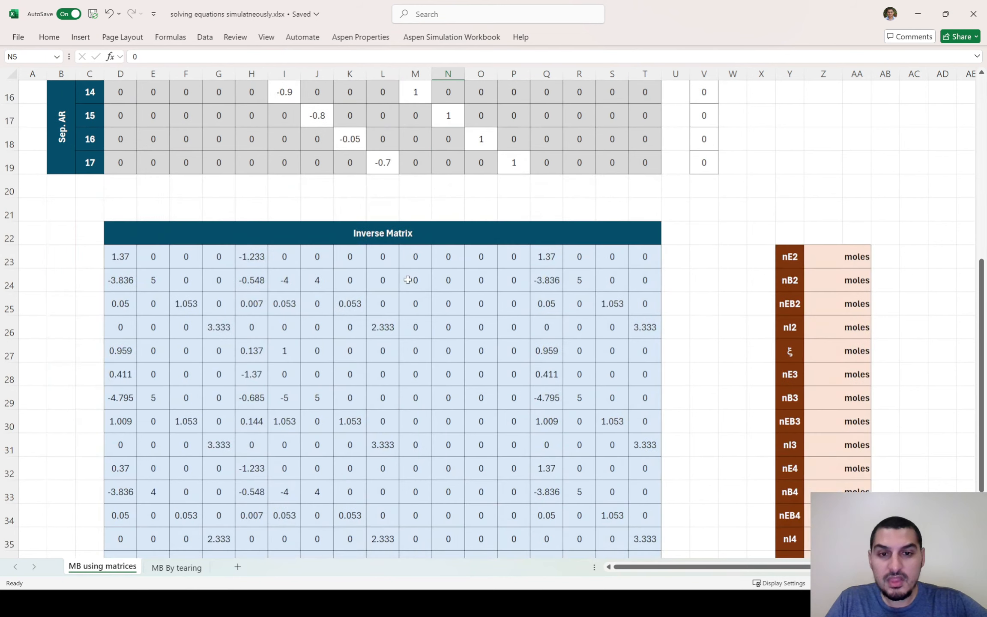
Begin an MMULT formula across the result cells Z23:Z39 for nE2 to nI5, using the inverse matrix D23:T39 as the first array
scroll(407, 280, "down", 1)
scroll(407, 279, "up", 1)
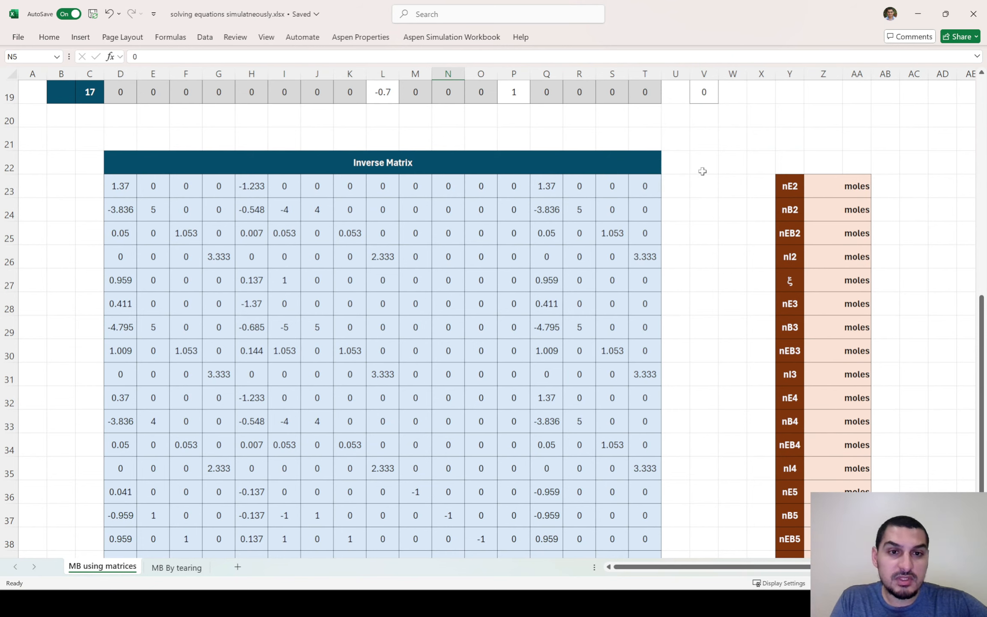
scroll(705, 155, "up", 5)
scroll(709, 124, "up", 1)
scroll(737, 411, "down", 5)
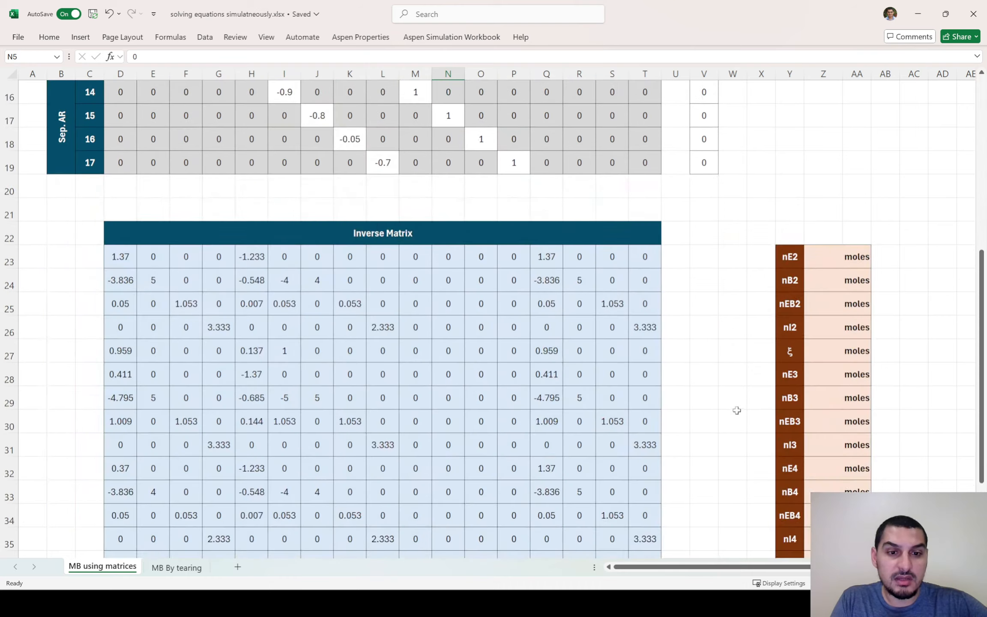
left_click_drag(816, 260, 816, 518)
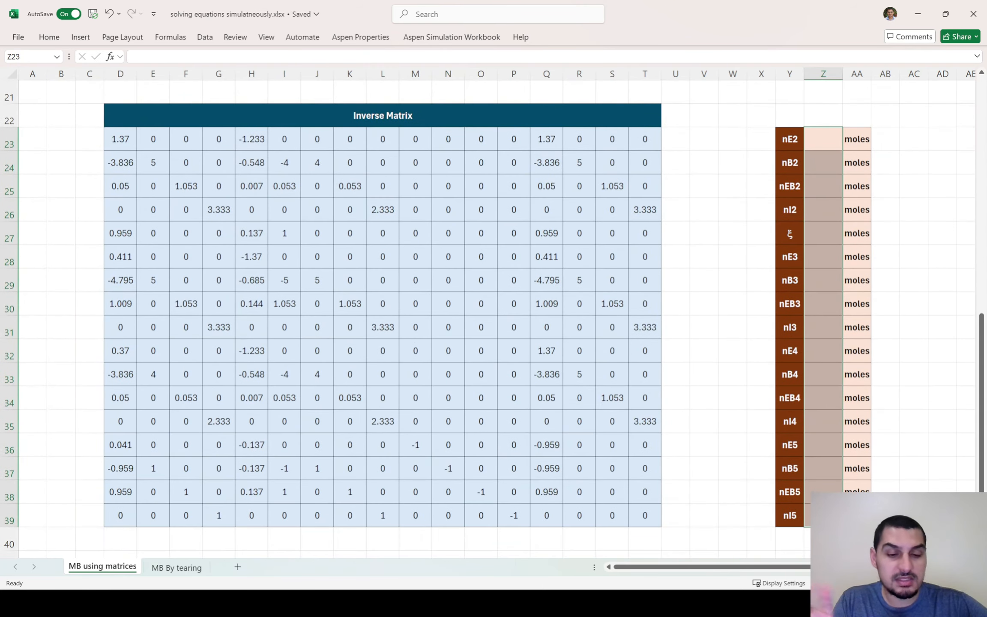
type("=")
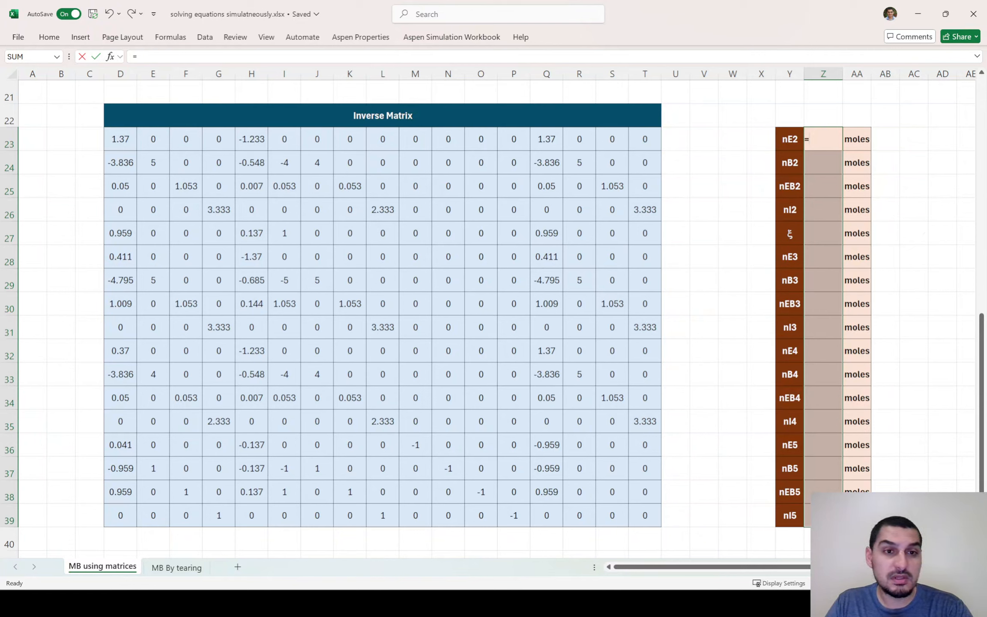
type("m")
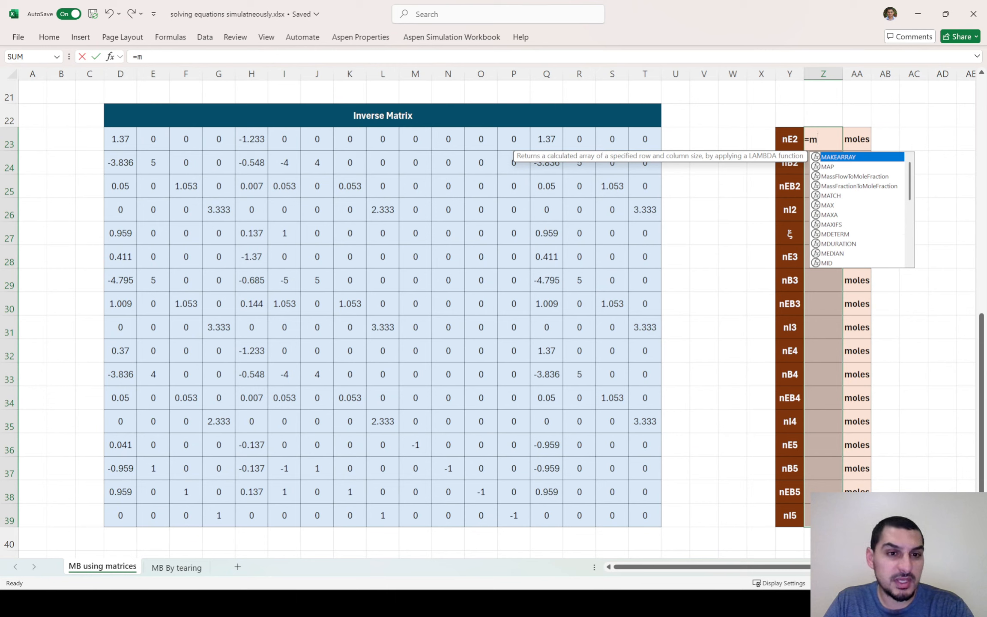
type("mul")
key("Tab")
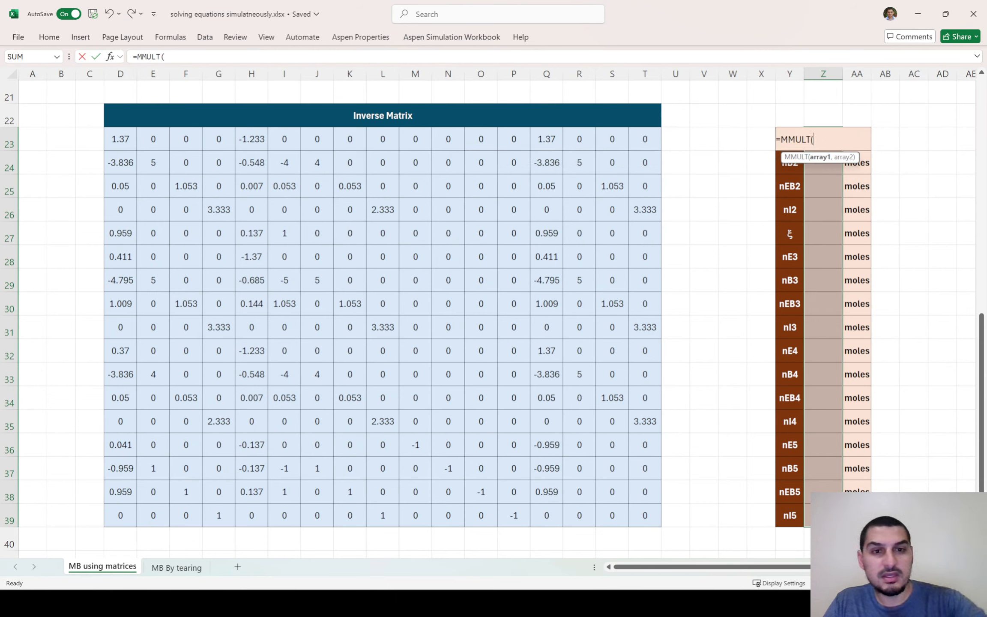
left_click_drag(111, 141, 644, 513)
type(",")
Complete the formula with the Out column V3:V19 as second array and enter =MMULT(D23:T39,V3:V19) as an array formula
scroll(644, 513, "up", 7)
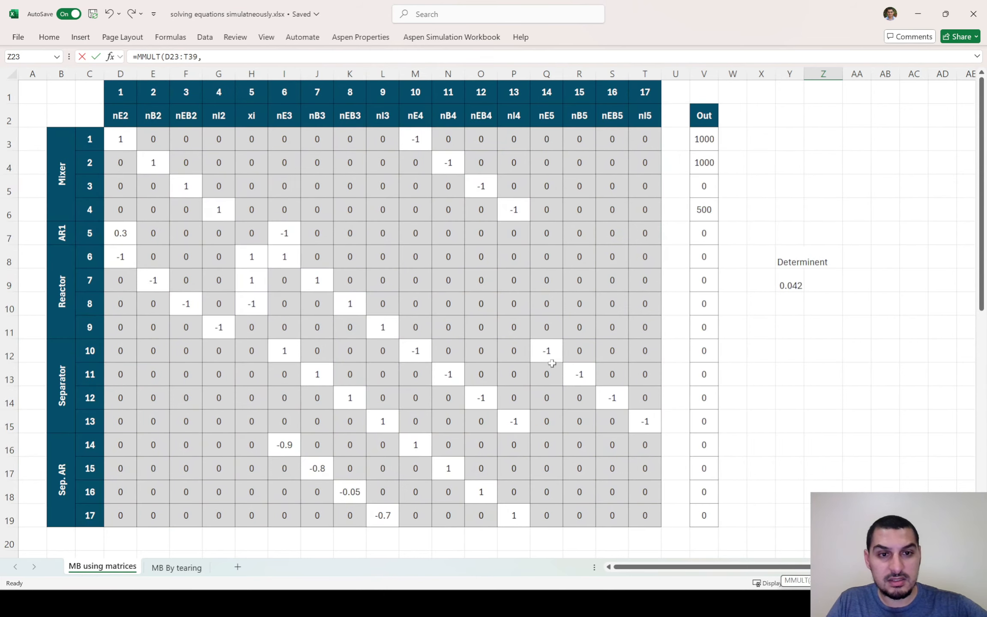
left_click_drag(704, 143, 689, 514)
type(")")
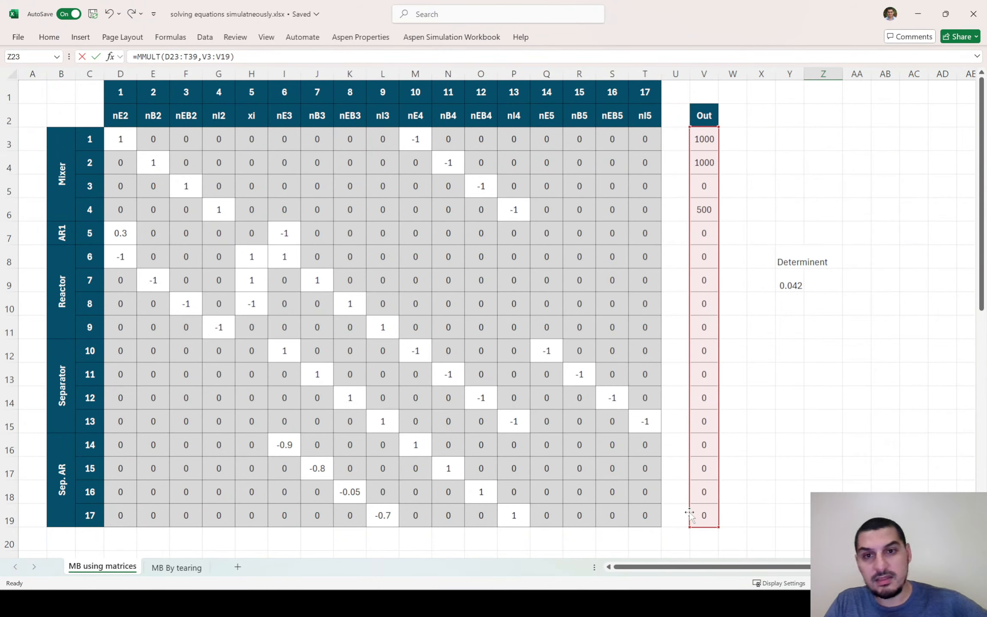
scroll(686, 508, "down", 6)
scroll(686, 506, "down", 2)
scroll(686, 506, "up", 2)
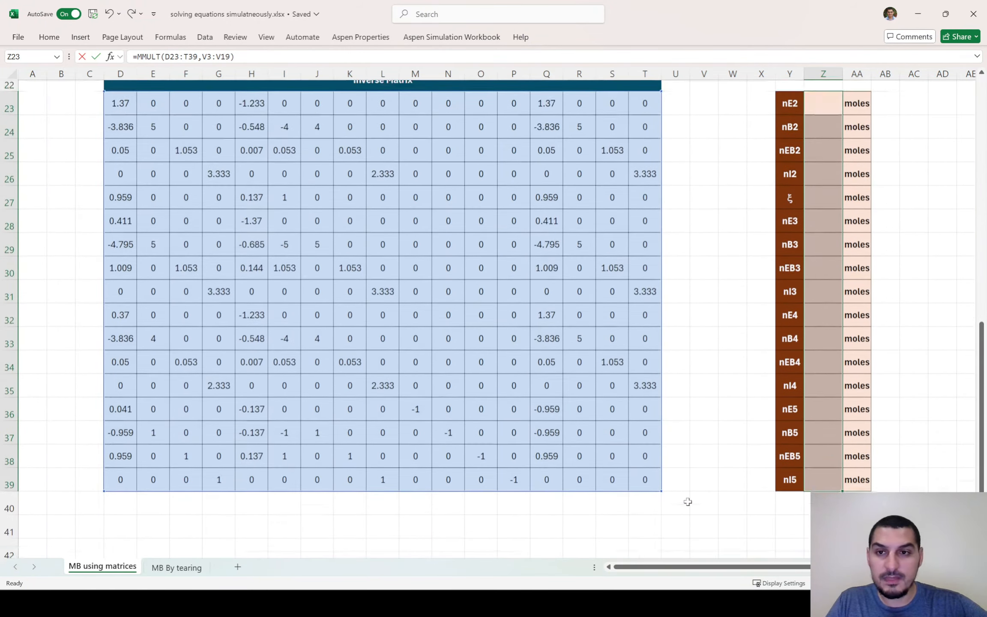
scroll(688, 502, "down", 1)
key("ctrl+shift+Return")
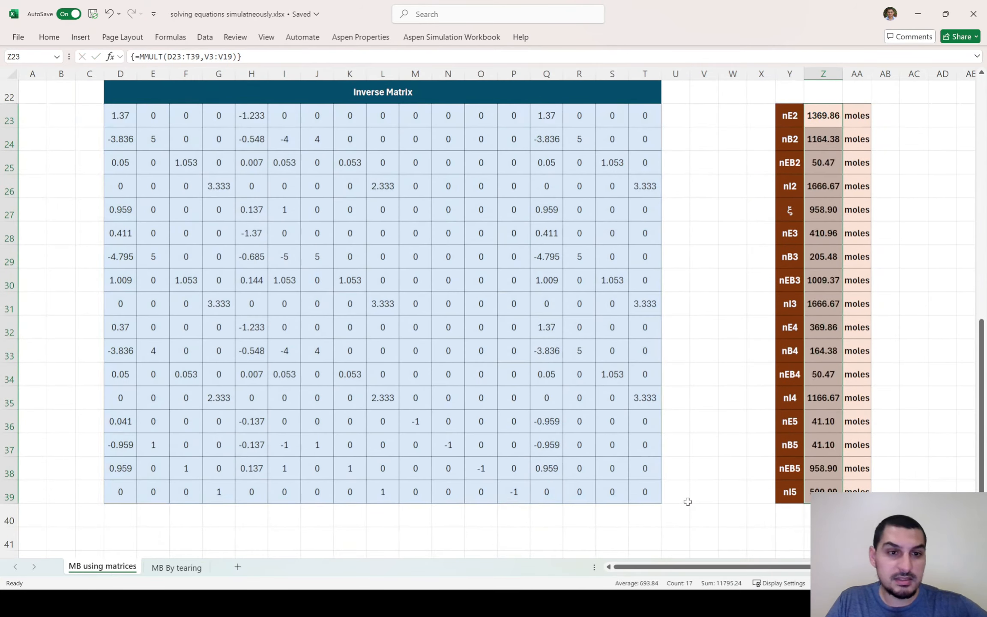
Examine the solved values in Z23:Z39 group by group: the flows of streams 2 to 5 and the extent of reaction ξ
left_click(713, 350)
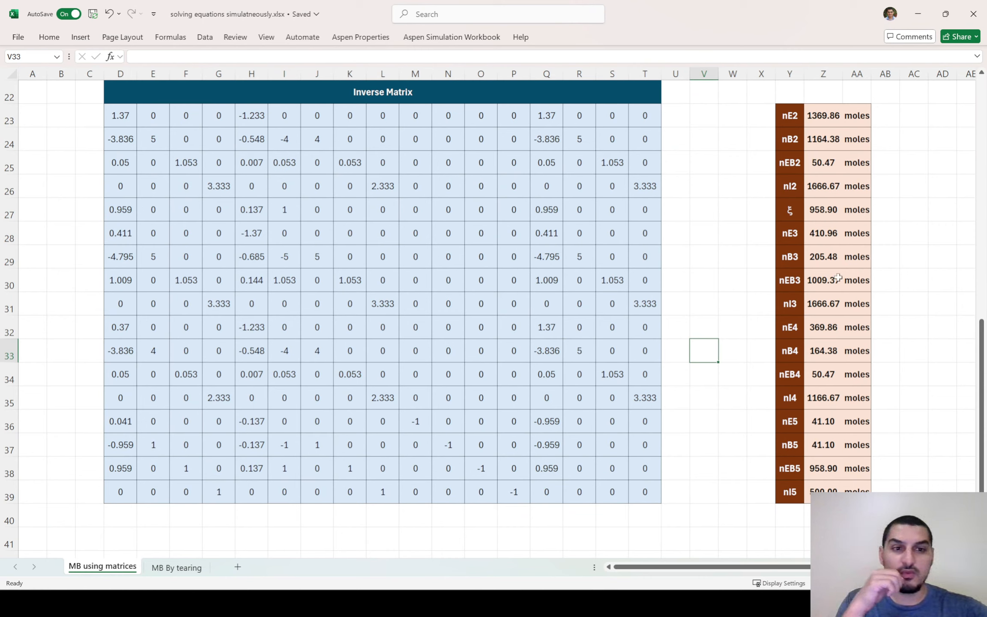
left_click_drag(801, 110, 826, 488)
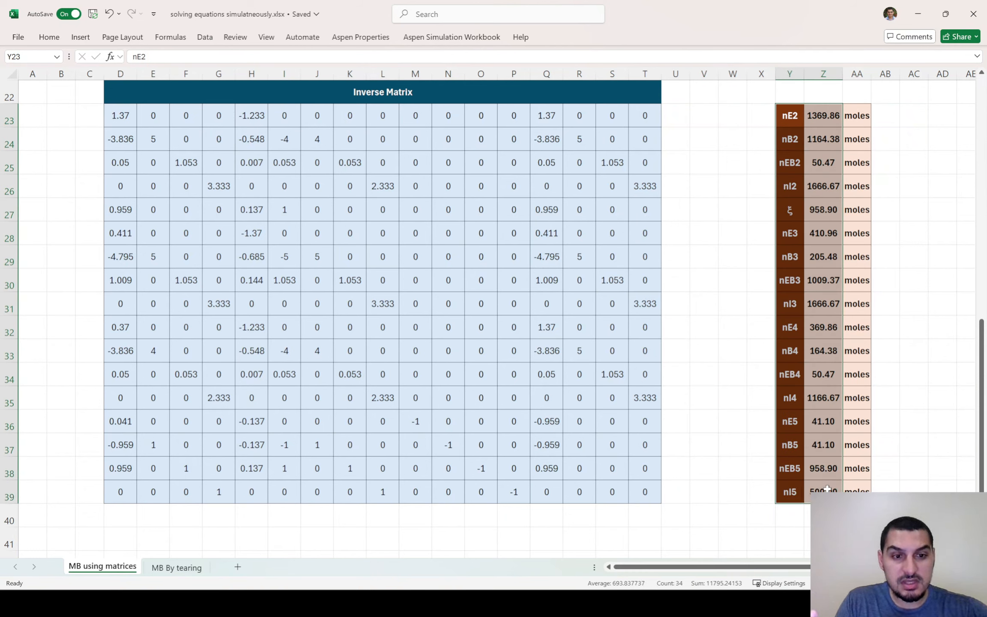
left_click(822, 421)
left_click(825, 445)
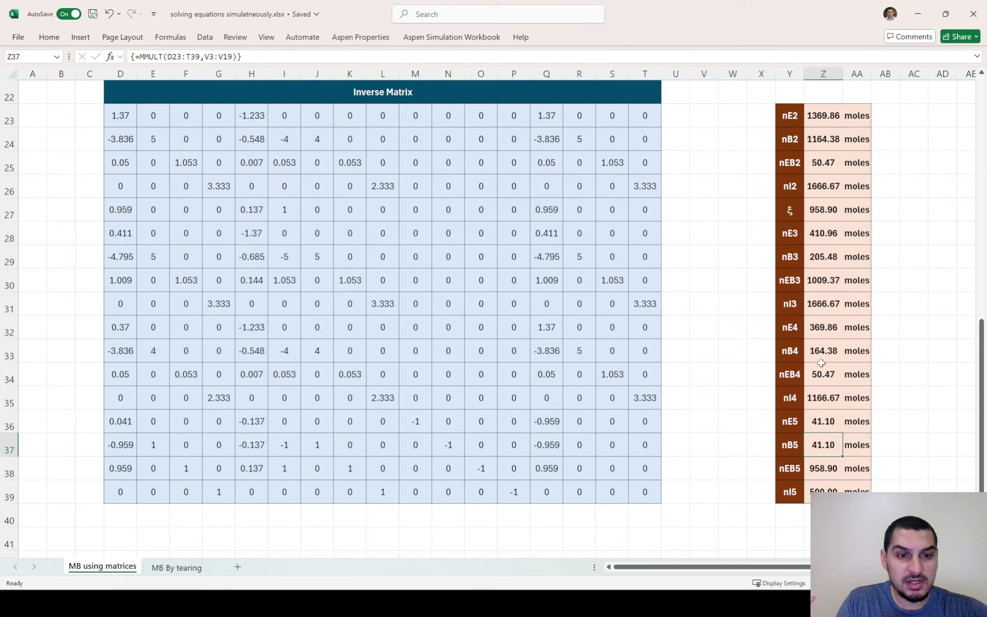
left_click(817, 211)
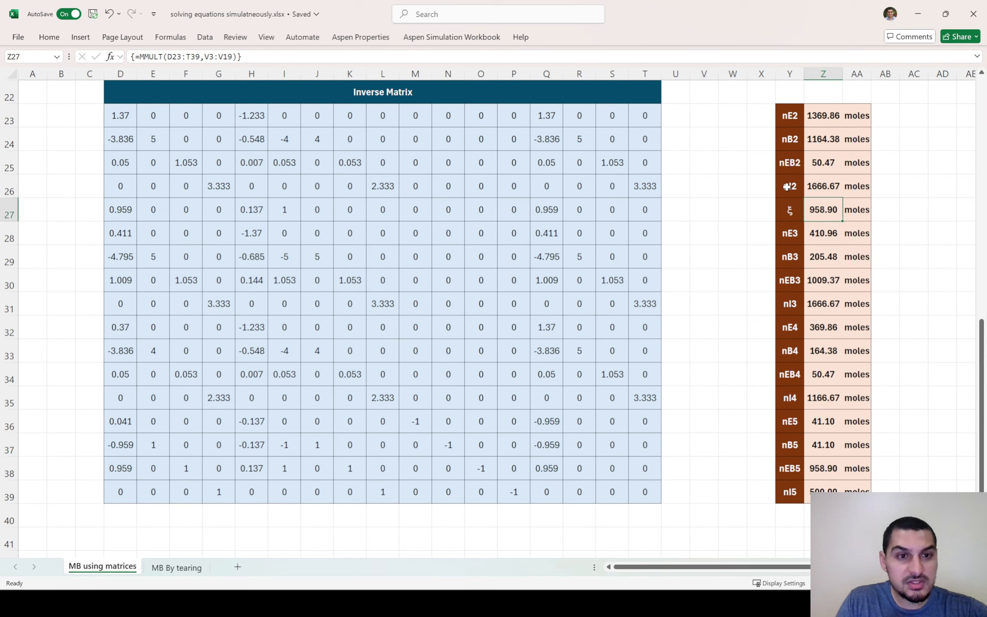
left_click_drag(823, 120, 823, 193)
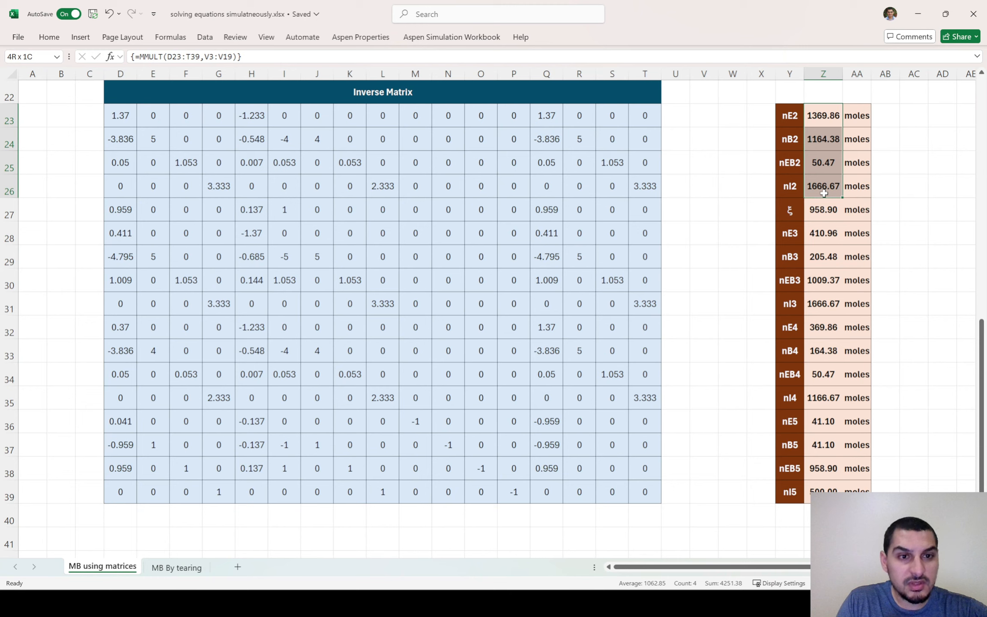
left_click_drag(824, 232, 820, 313)
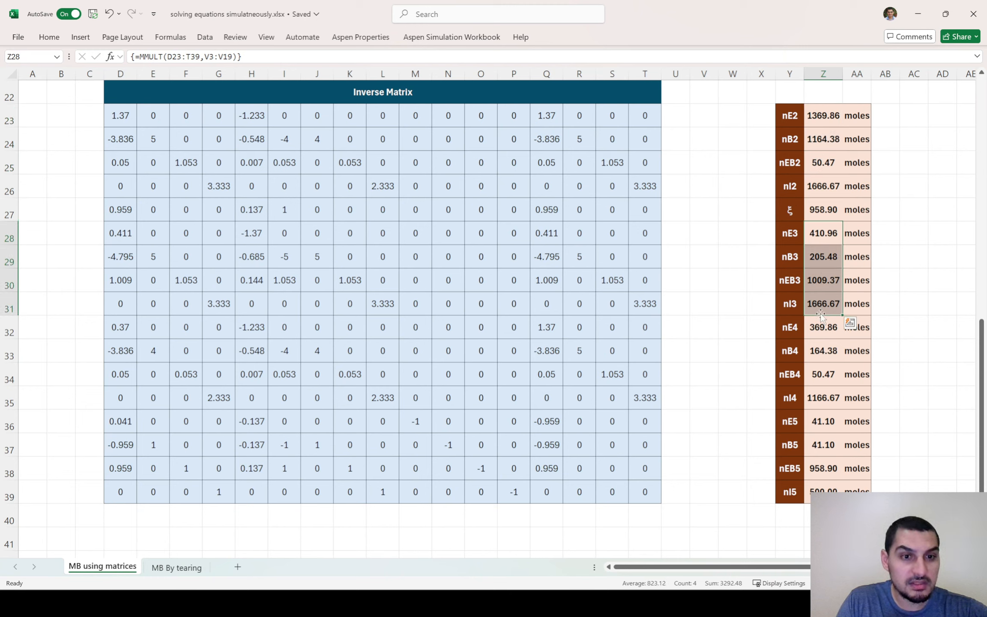
left_click_drag(822, 327, 822, 397)
left_click(823, 490)
Switch to the PowerPoint slide show to review the balance equations and process flowsheet, and return to the Excel workbook
key("alt+Tab")
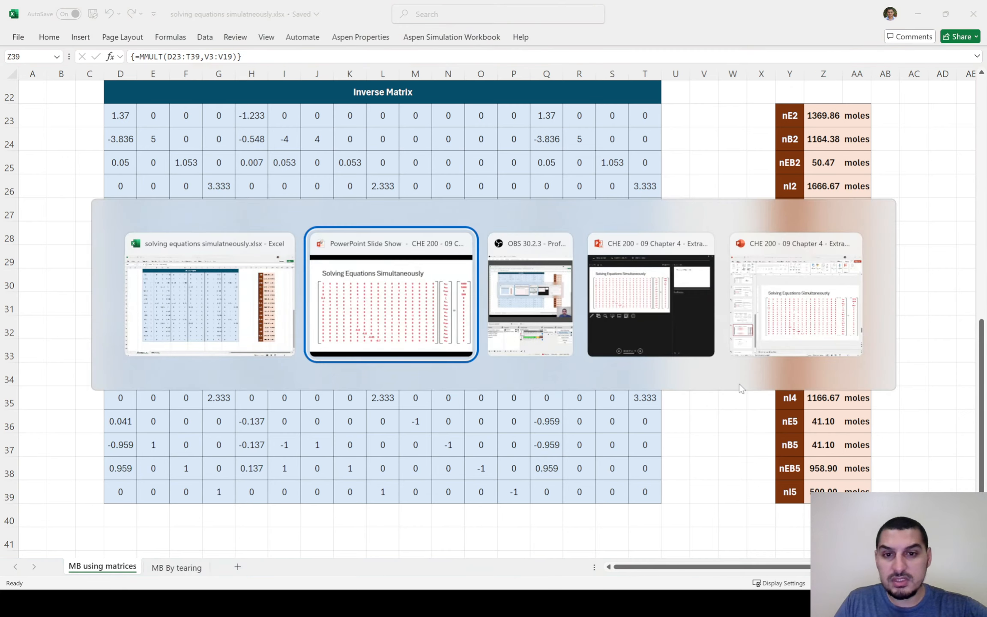
key("Left")
key("Left")
key("Right")
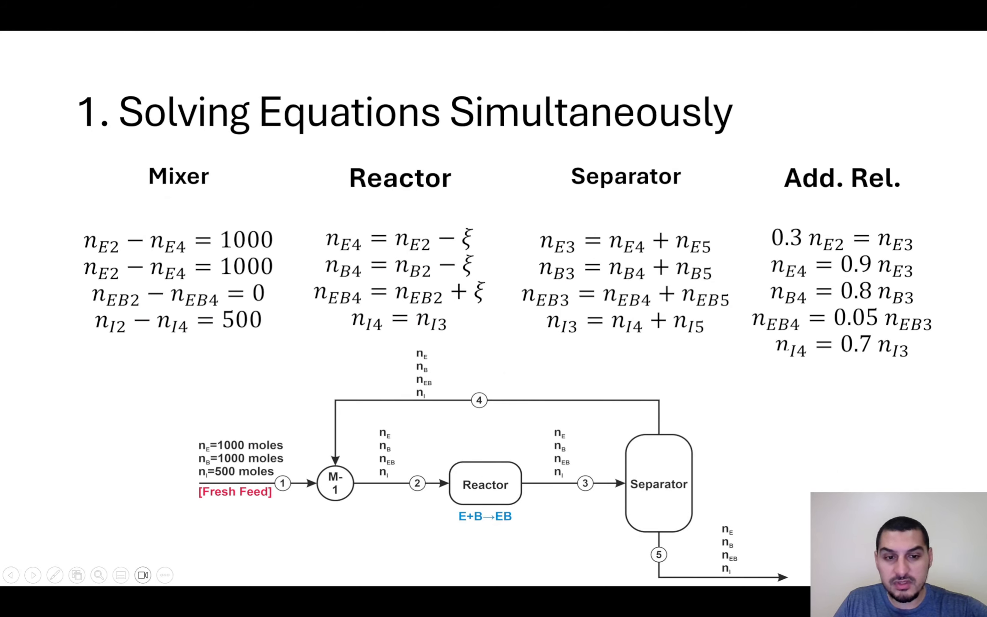
key("alt+Tab")
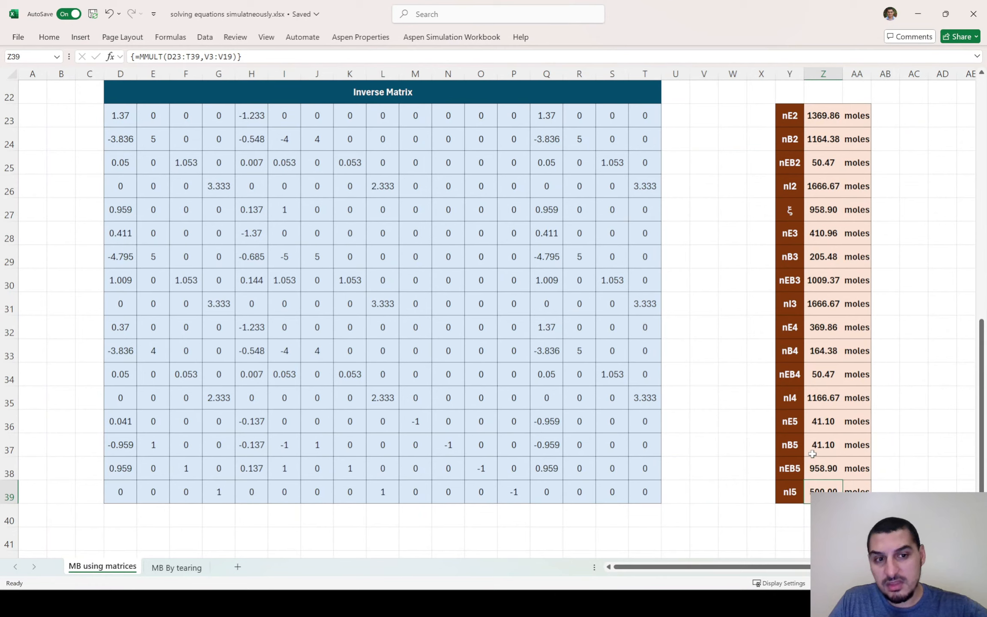
Review the coefficient matrix D3:T19, Out column and determinant together with the Inverse Matrix and solved mole flows, ending at cell A1
scroll(766, 341, "up", 1)
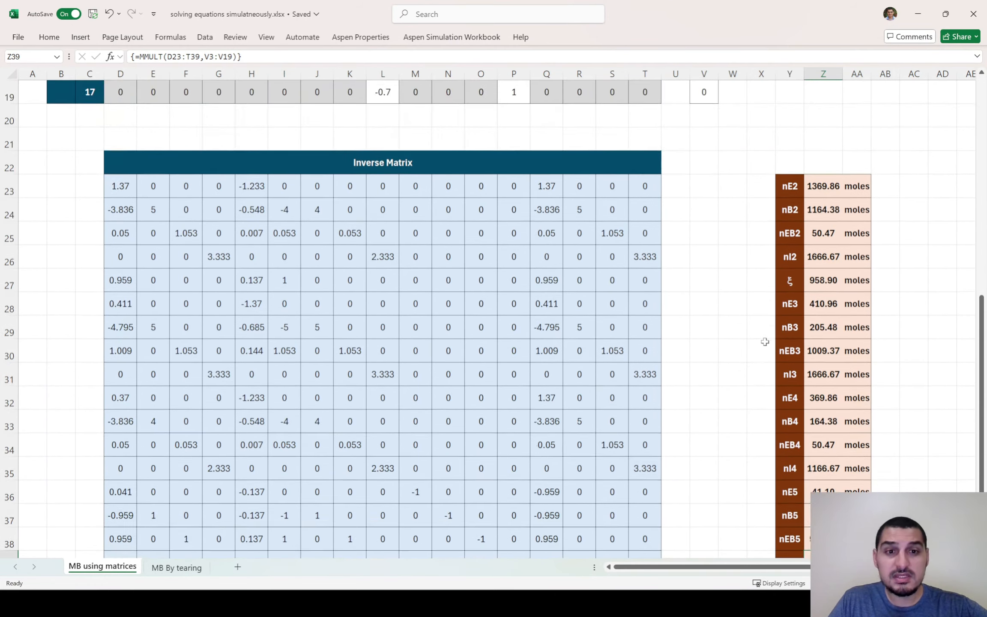
scroll(765, 341, "up", 6)
scroll(765, 343, "down", 7)
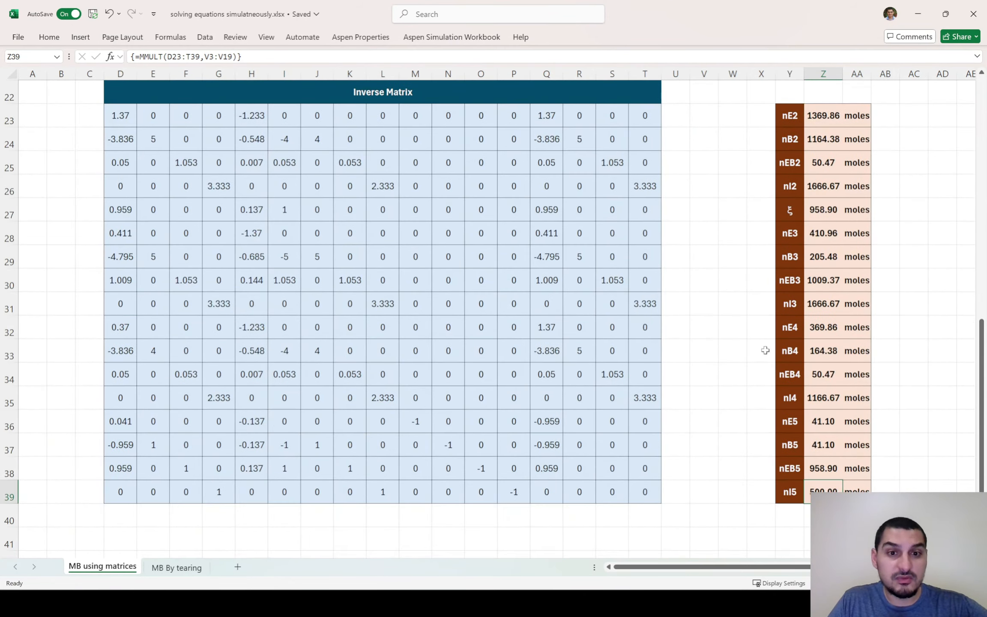
scroll(765, 351, "up", 7)
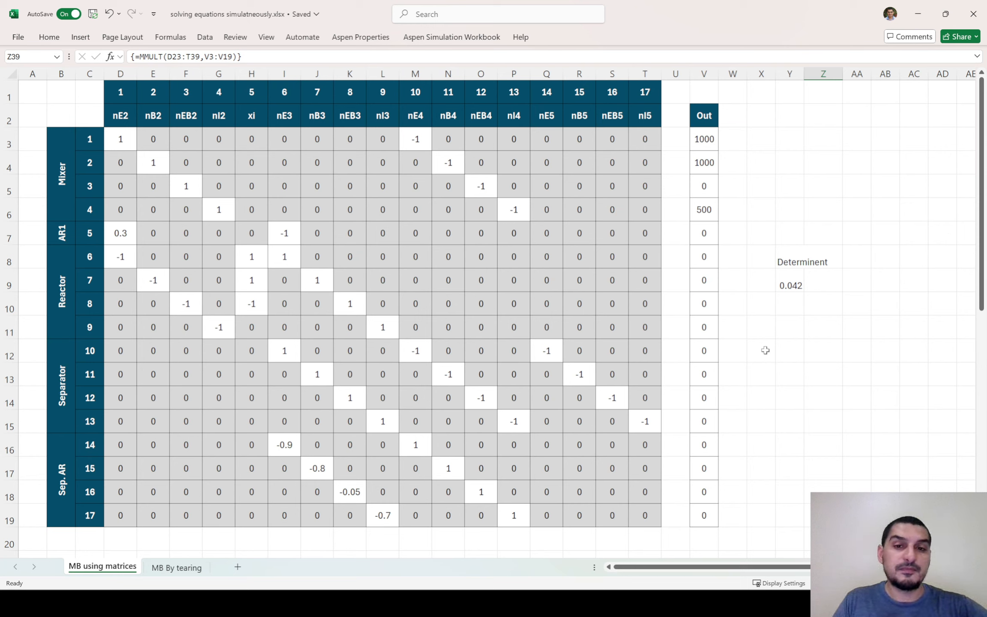
left_click_drag(120, 145, 651, 516)
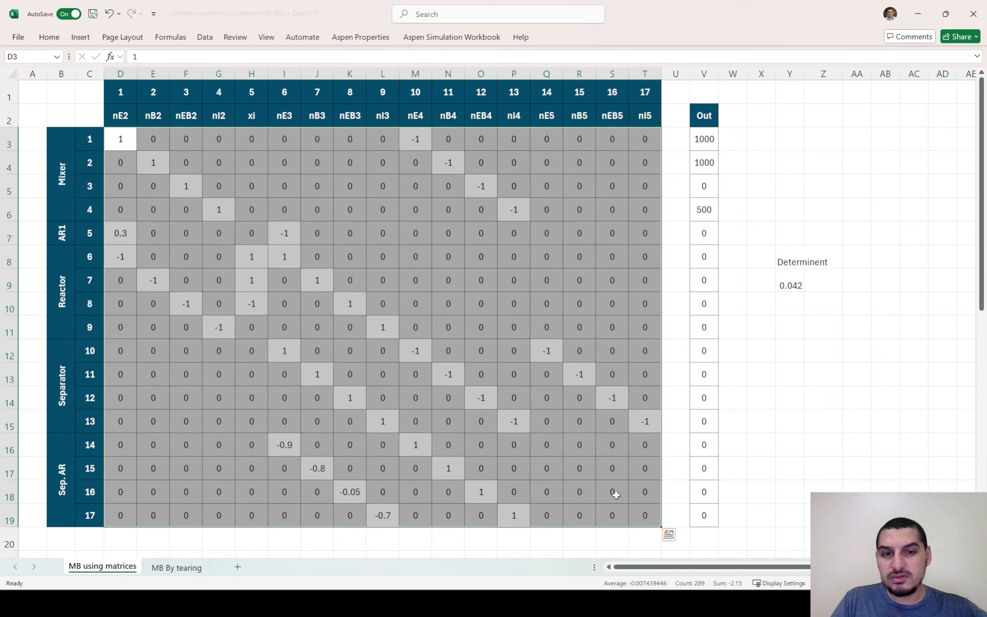
scroll(611, 529, "down", 6)
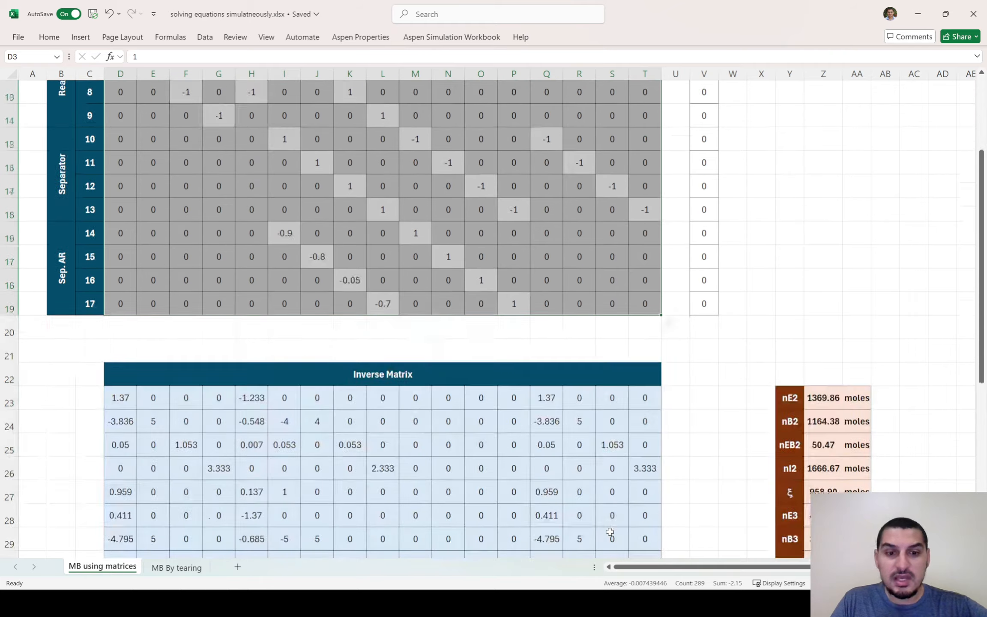
scroll(609, 530, "up", 6)
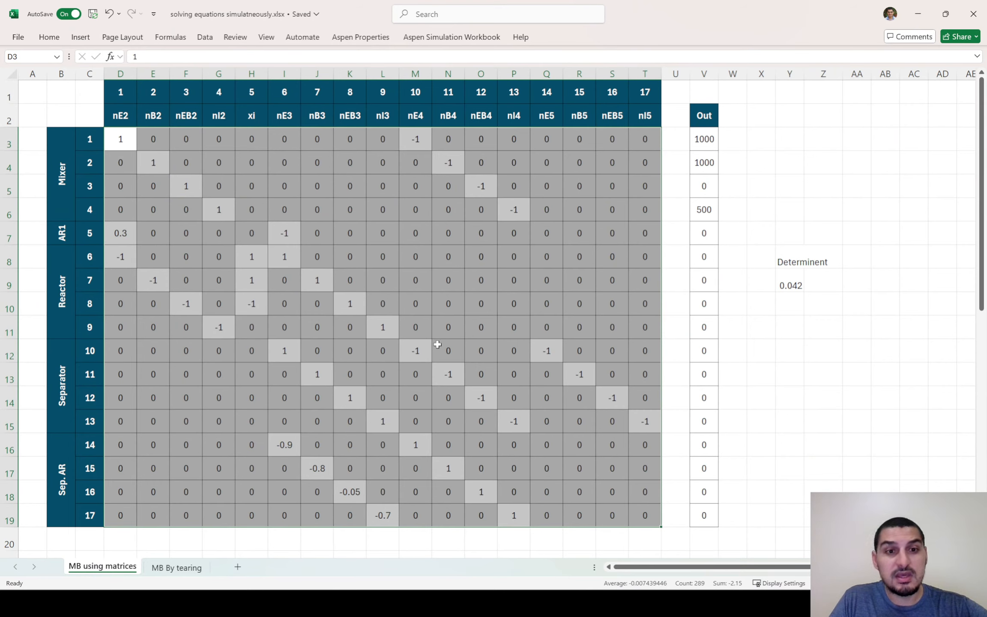
scroll(436, 342, "down", 3)
scroll(438, 339, "up", 3)
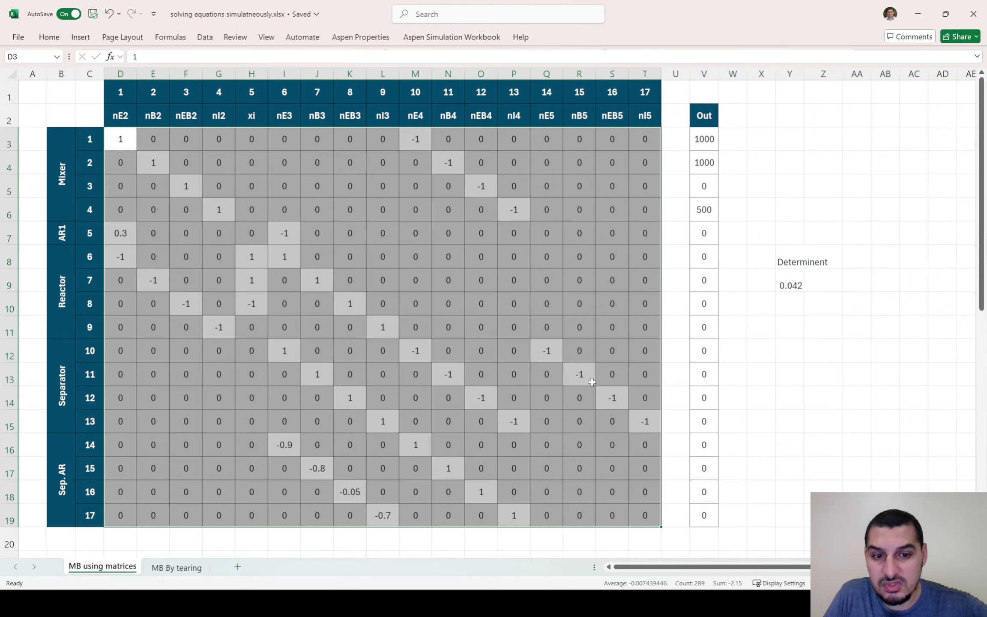
scroll(439, 339, "down", 5)
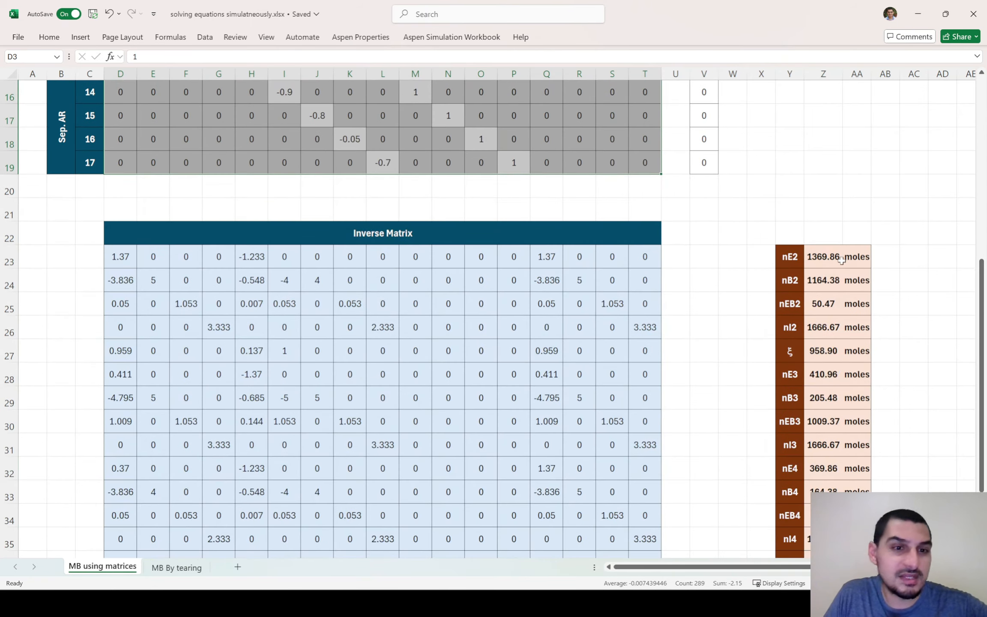
scroll(821, 415, "down", 2)
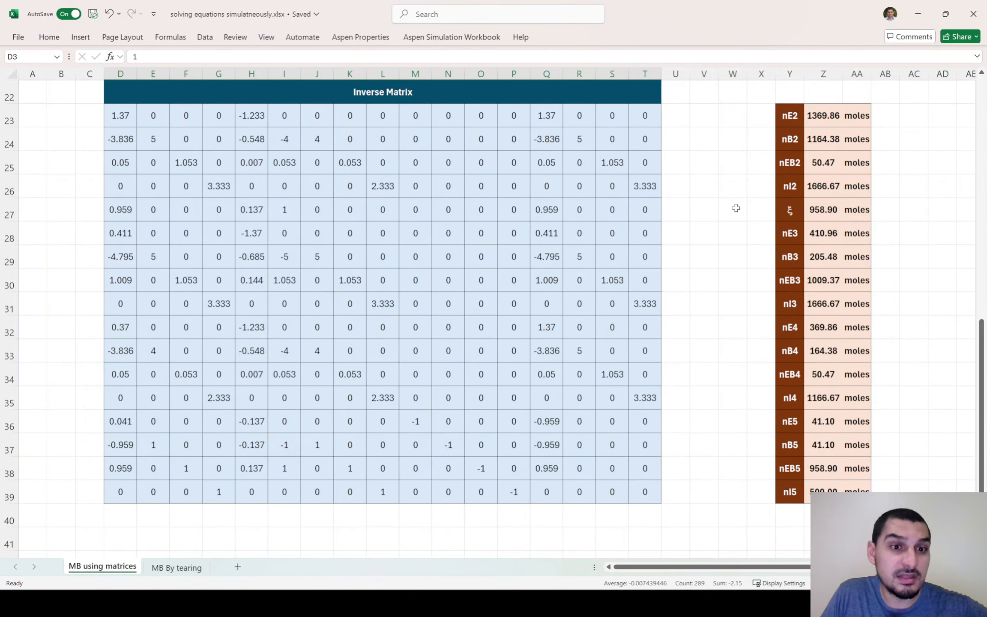
scroll(736, 209, "up", 7)
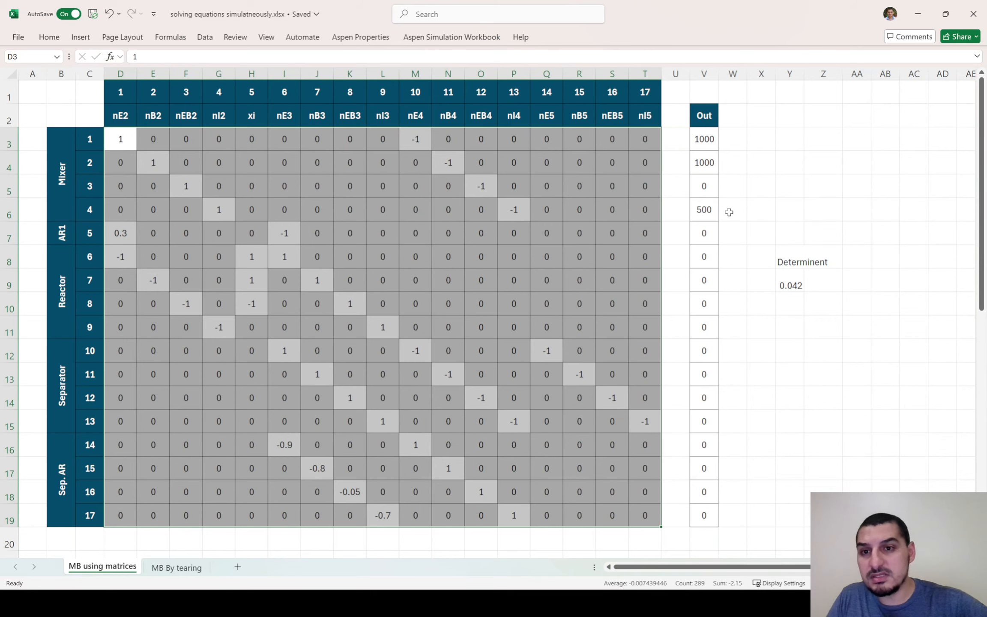
key("ctrl+Home")
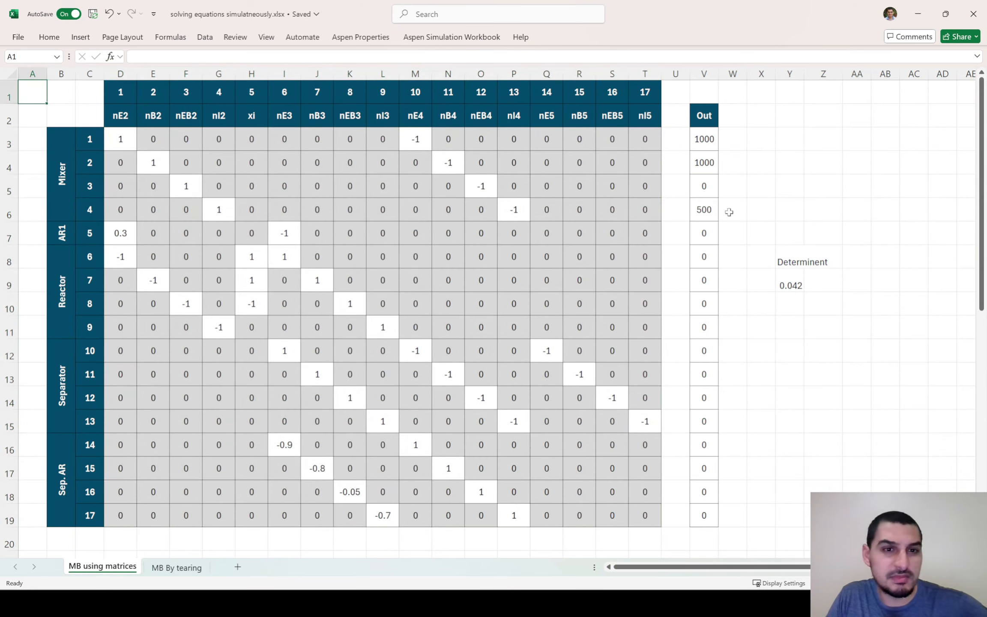